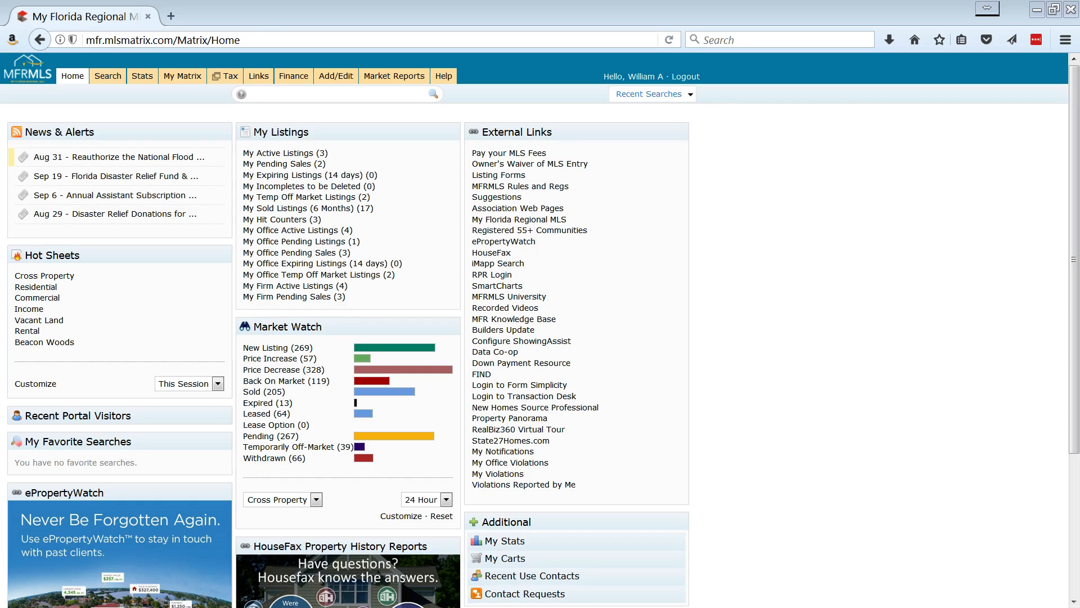
Search the MLS for the property by its street number and street name.
click(329, 100)
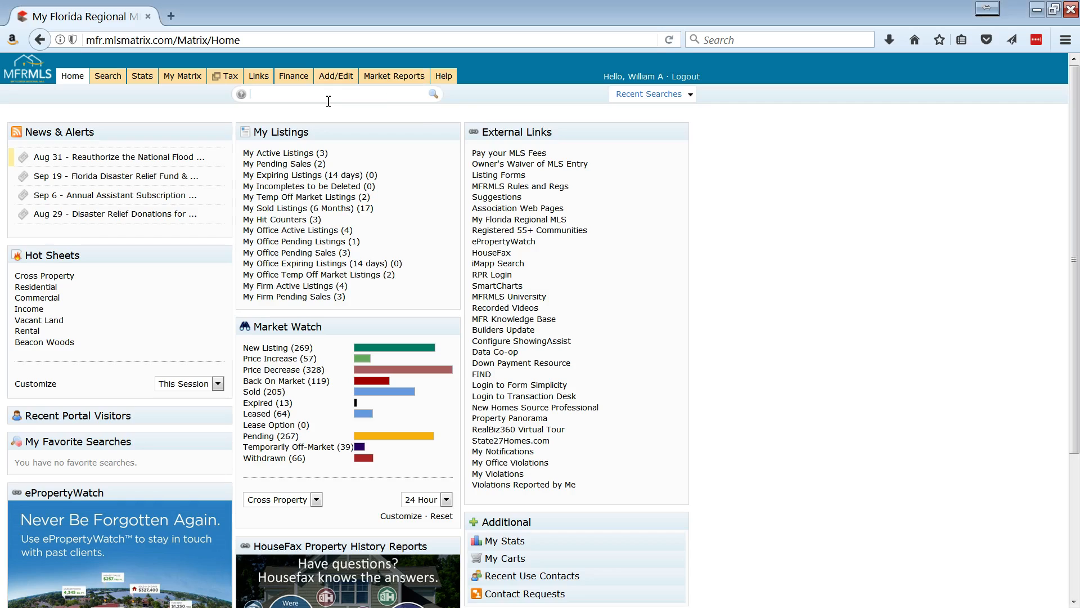
key(Return)
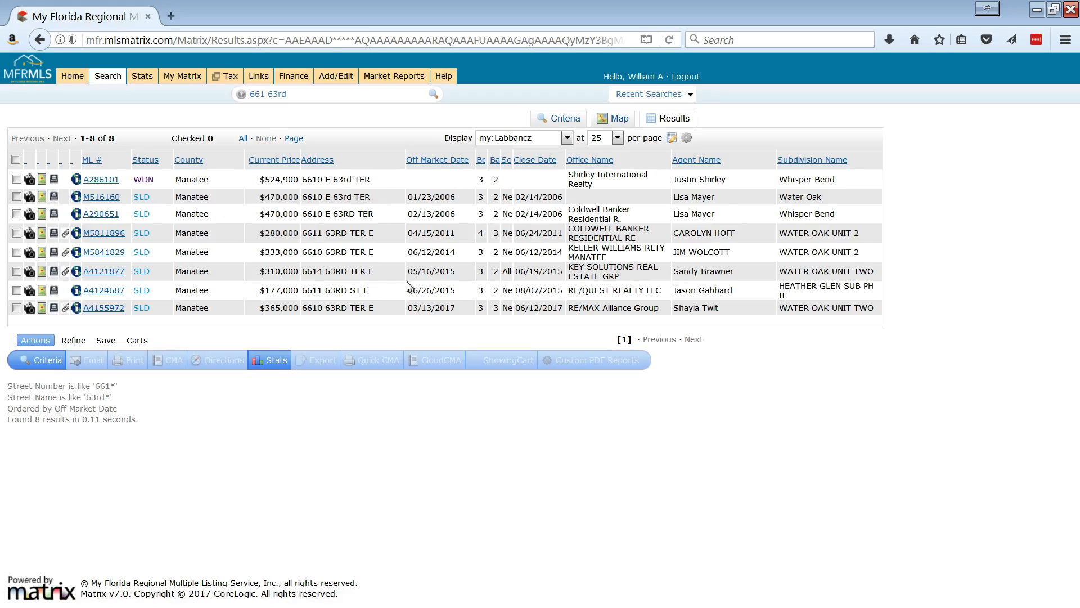
Go back to the MLS home page, log in to TransactionDesk from the external links, and open its transactions list.
click(72, 82)
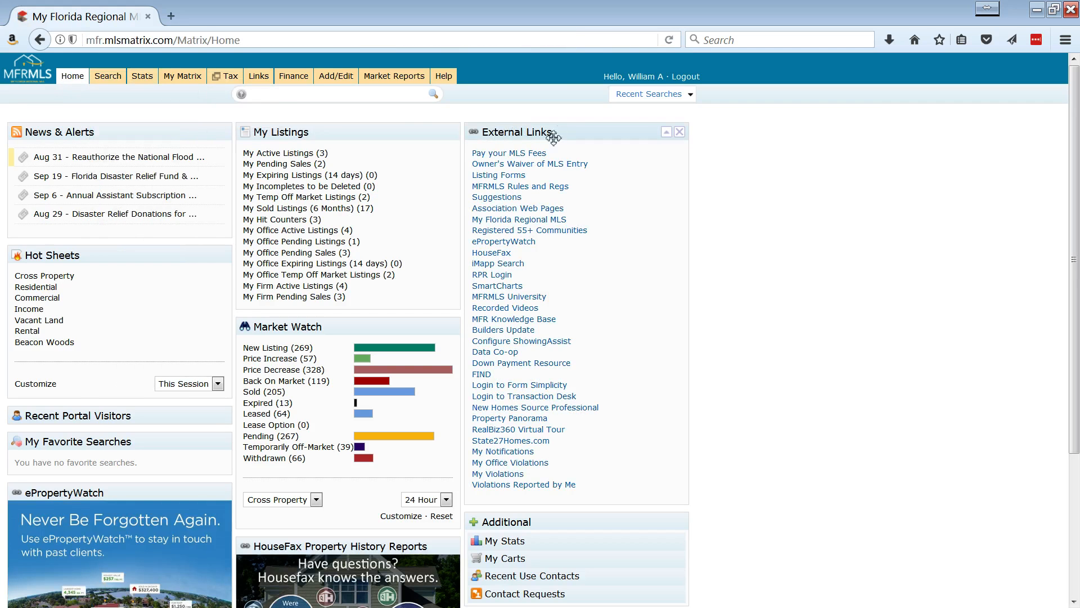
click(514, 397)
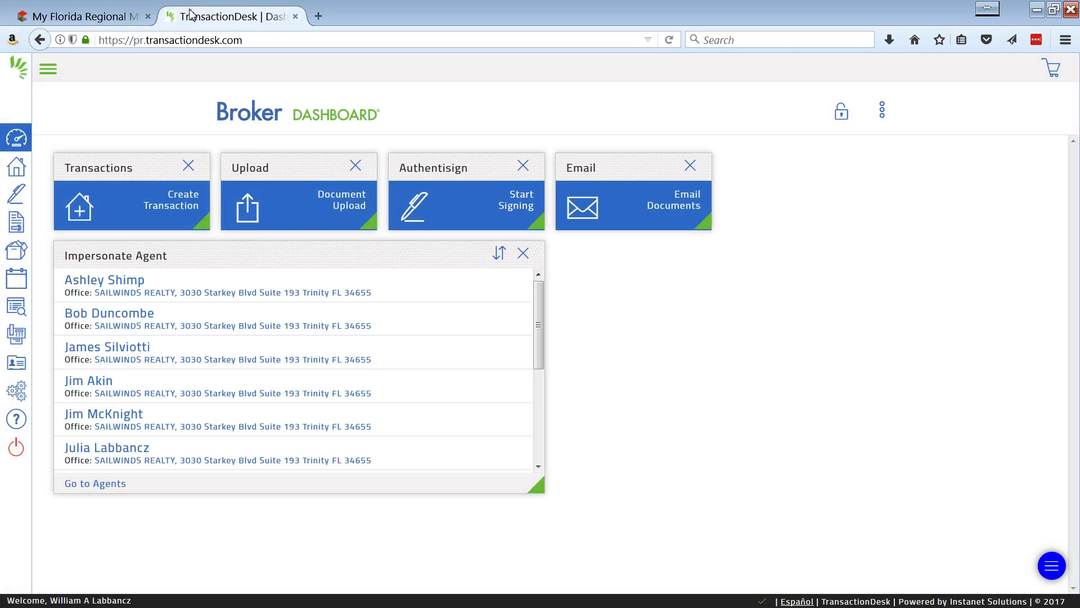
click(19, 172)
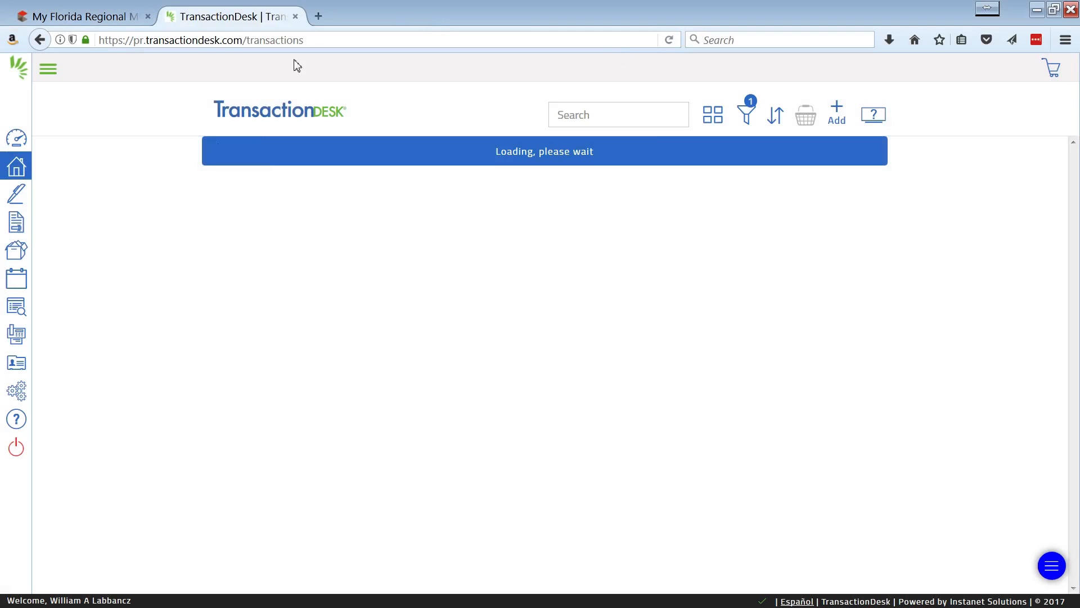
Start a new transaction and name it with the property's street address.
click(838, 109)
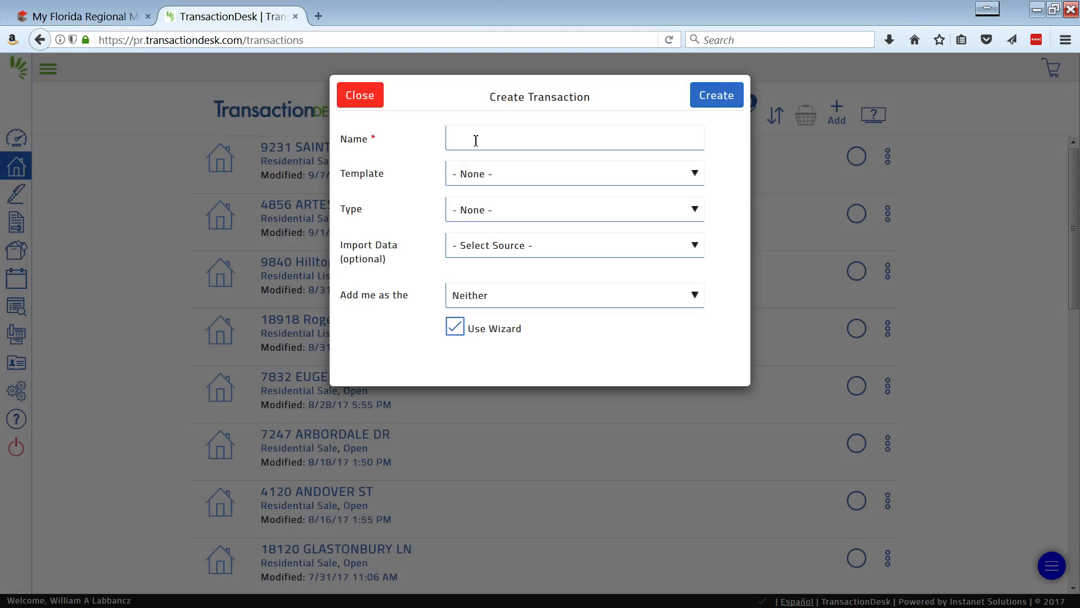
click(476, 140)
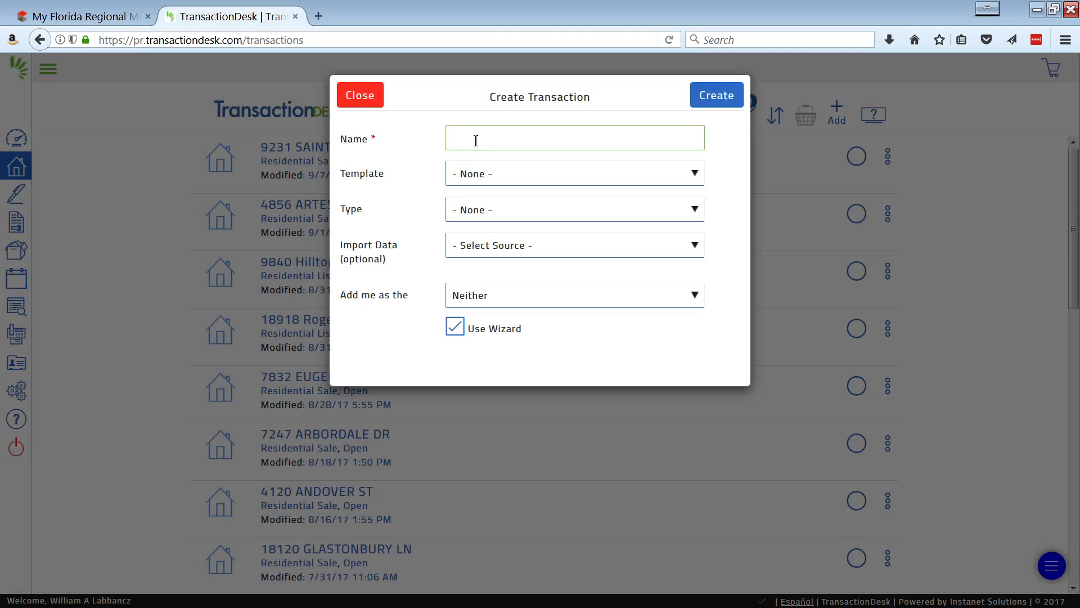
key(Tab)
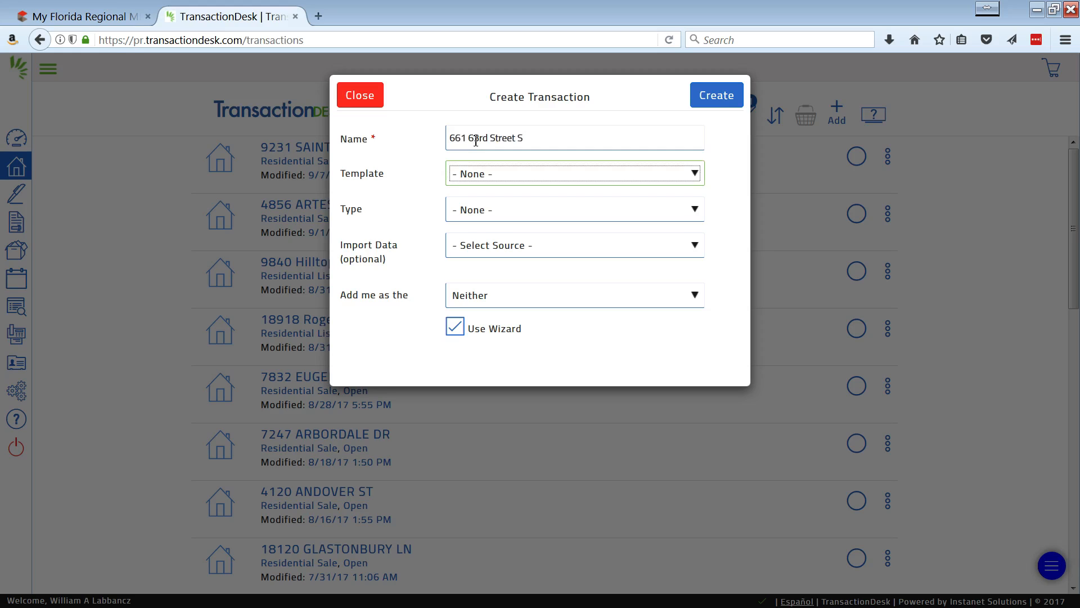
Apply the Residential Listing Documents template, leave the import source unselected, and create the transaction with the wizard.
click(539, 179)
click(540, 178)
click(541, 180)
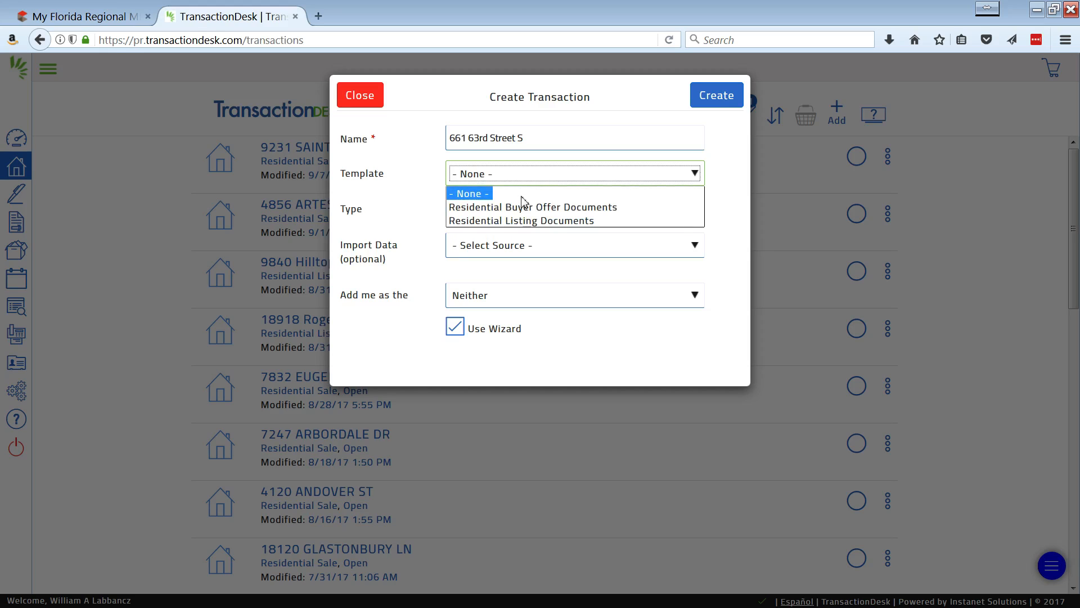
click(617, 221)
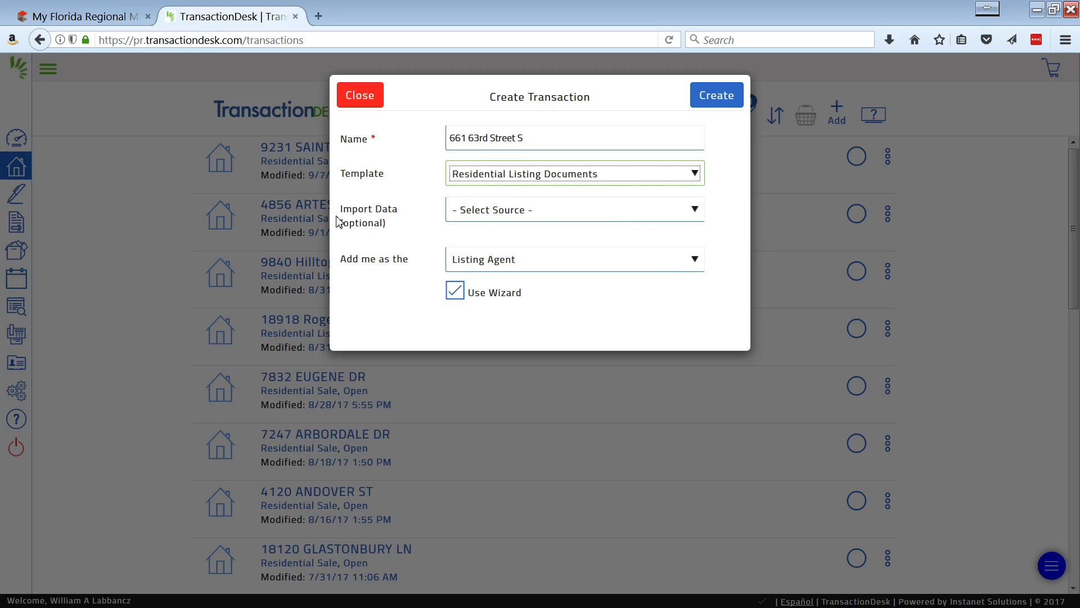
click(528, 213)
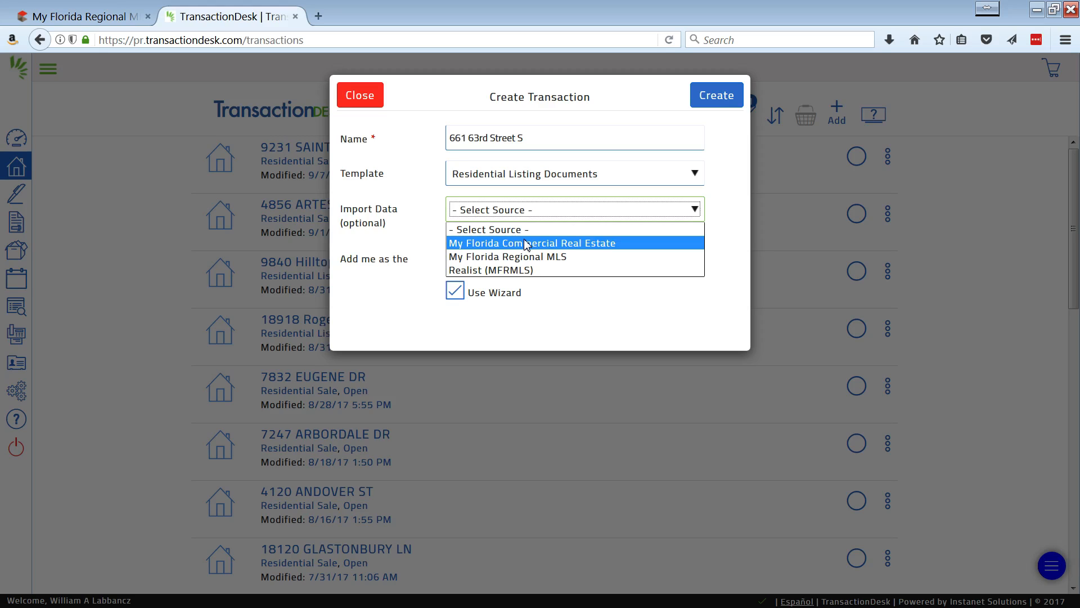
click(525, 229)
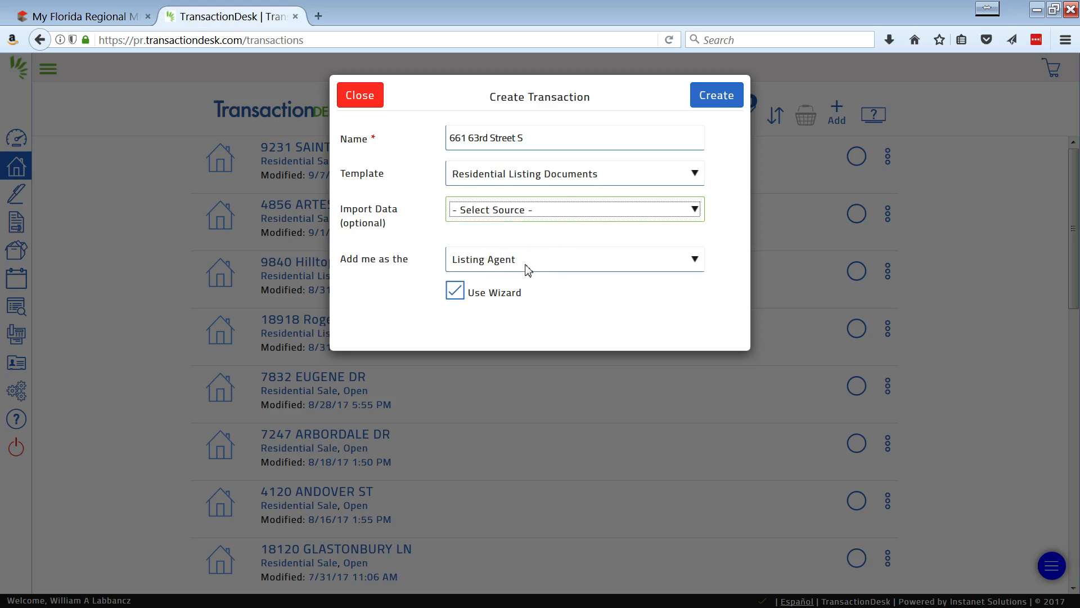
click(727, 103)
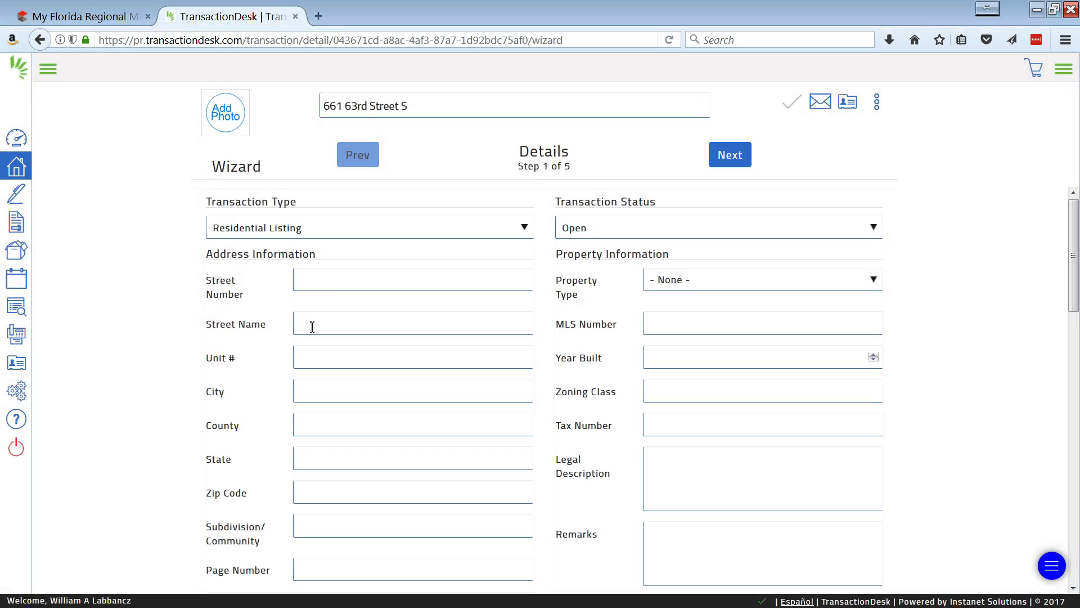
Fill in the property's street number and street name in the address information.
click(344, 283)
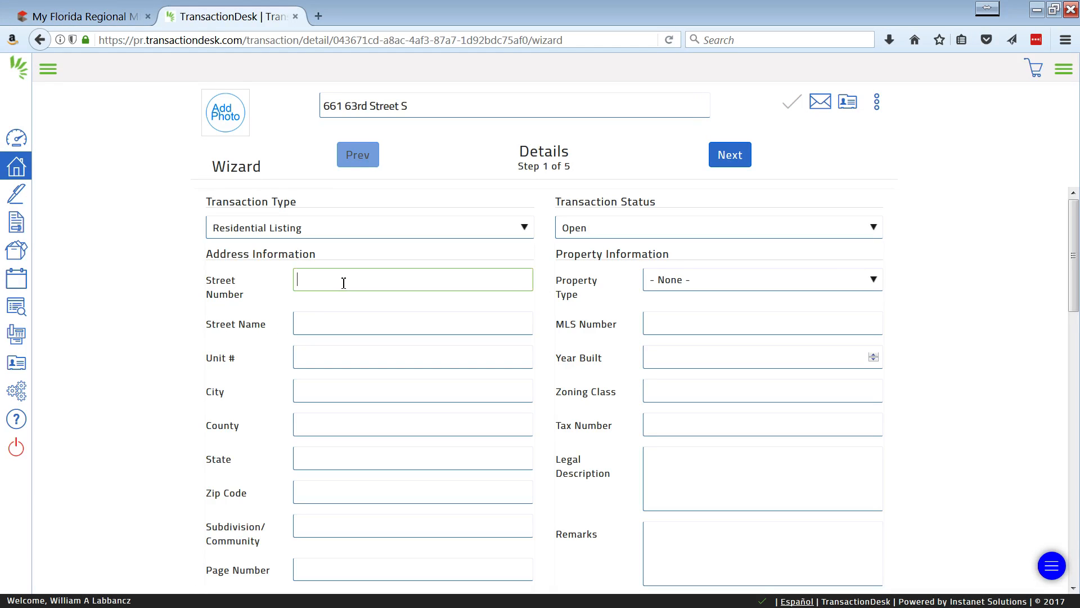
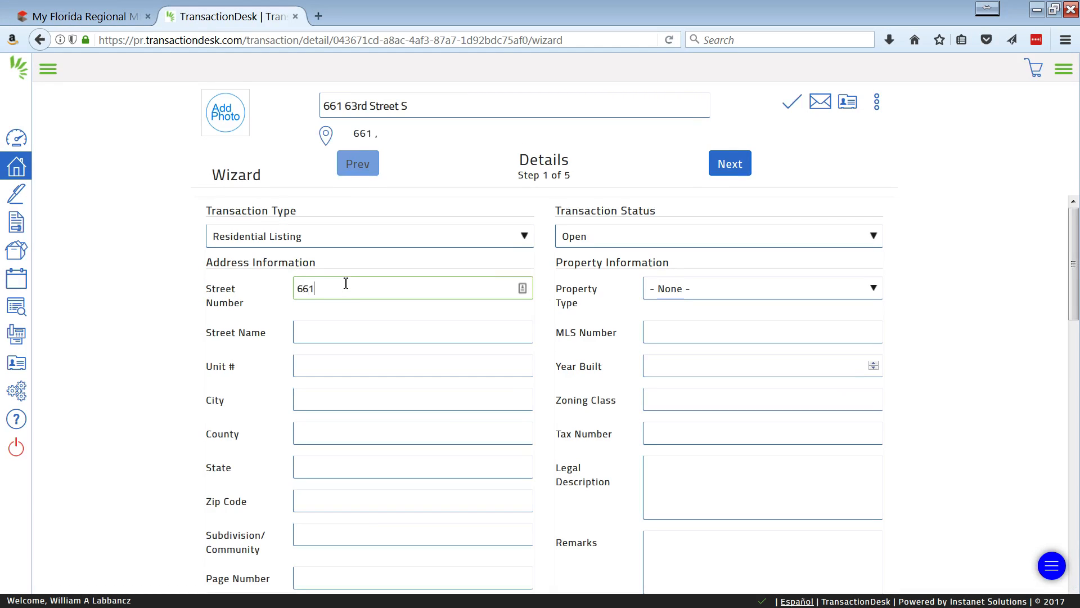
key(Tab)
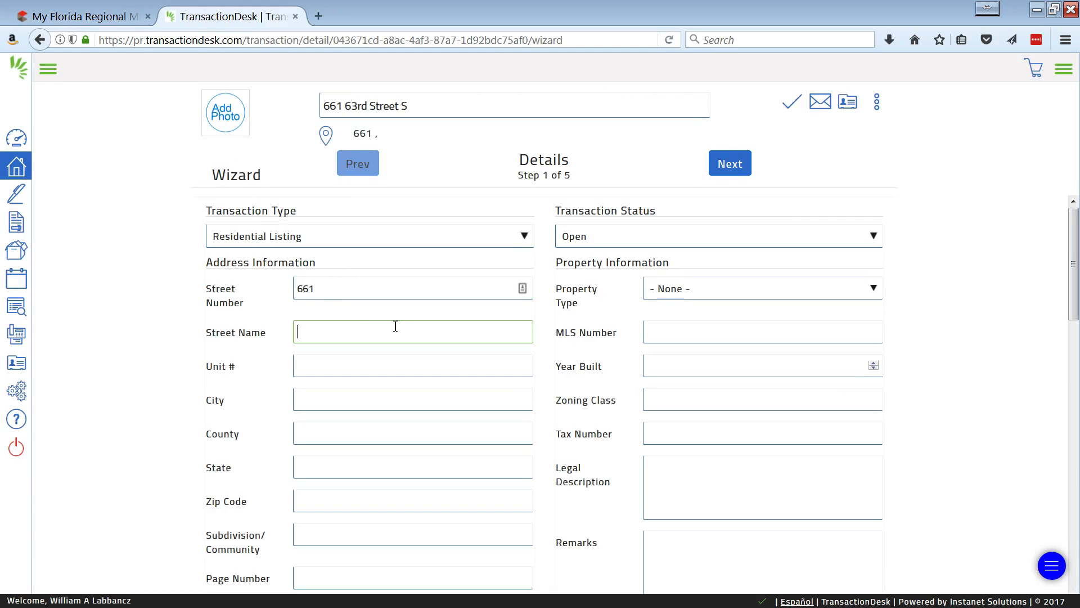
key(Tab)
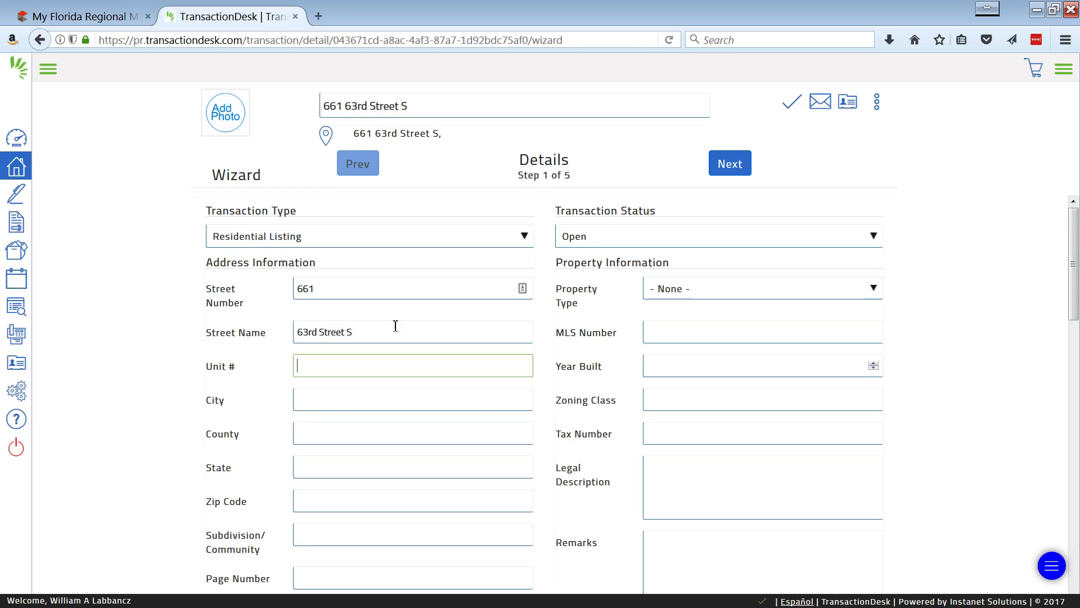
Leave the unit number blank and fill in the property's city, county, state and zip code.
key(Tab)
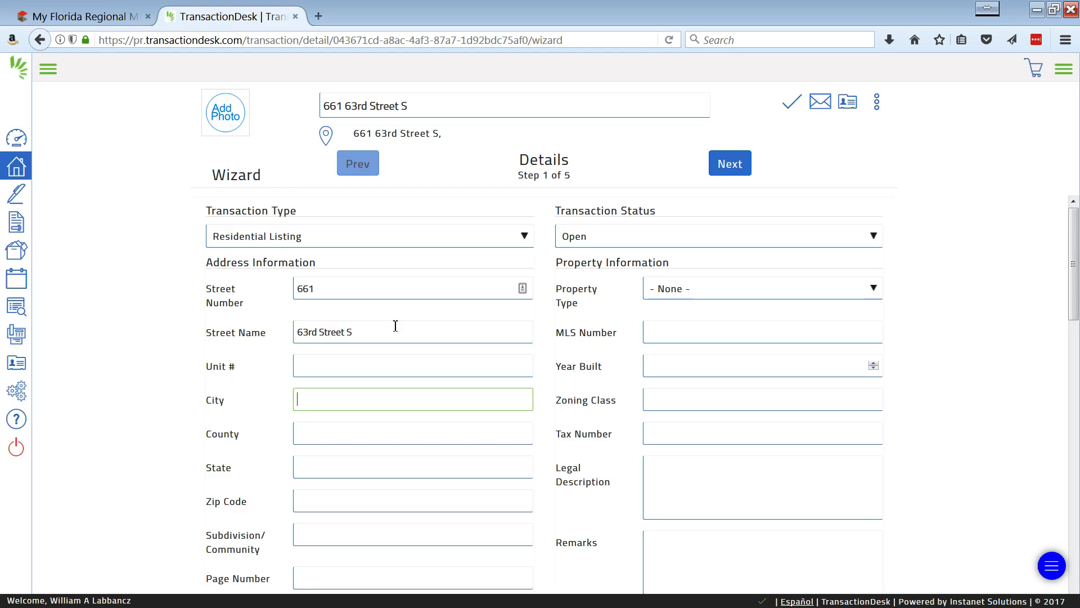
text(St. Petersburg)
key(Tab)
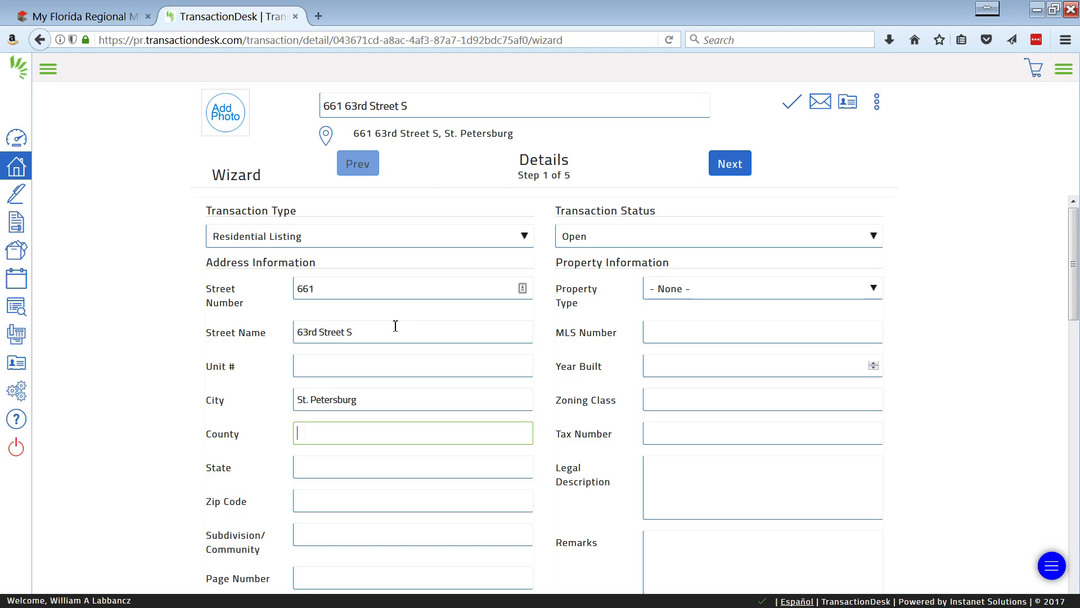
key(Tab)
key(shift+Tab)
text(Pinellas)
key(Tab)
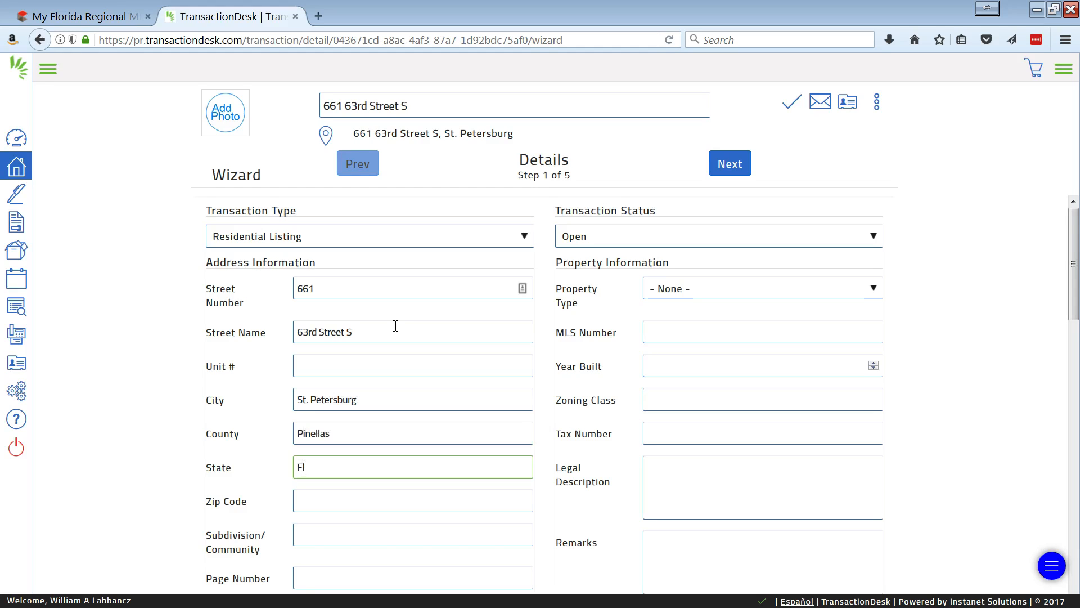
key(Tab)
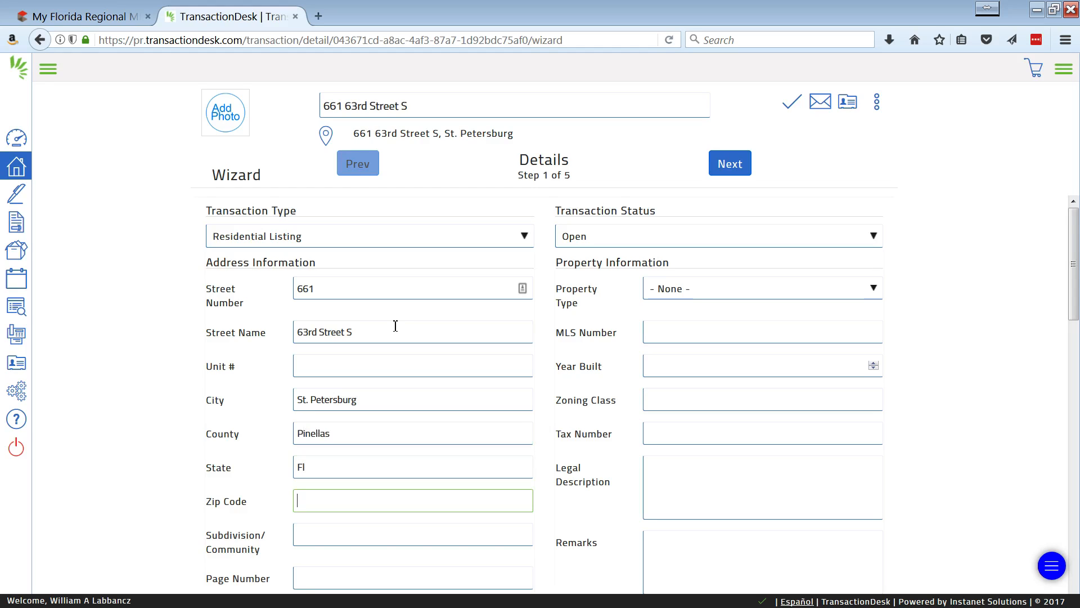
text(33707)
Look over the remaining detail fields and advance the wizard to Contacts, leaving the transaction dates blank.
scroll(506, 394, down, 3)
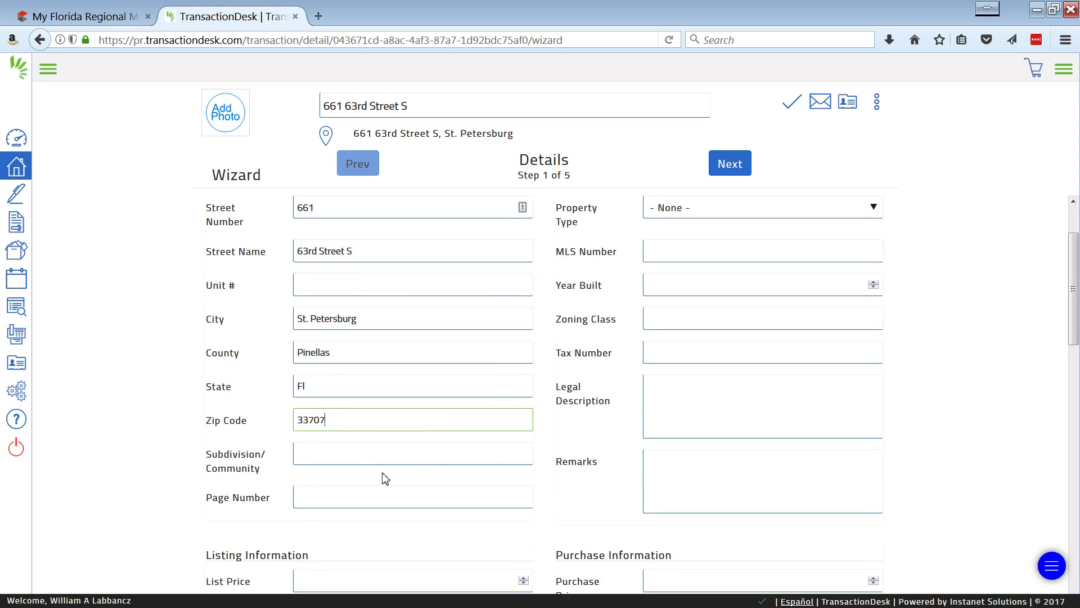
scroll(342, 471, down, 15)
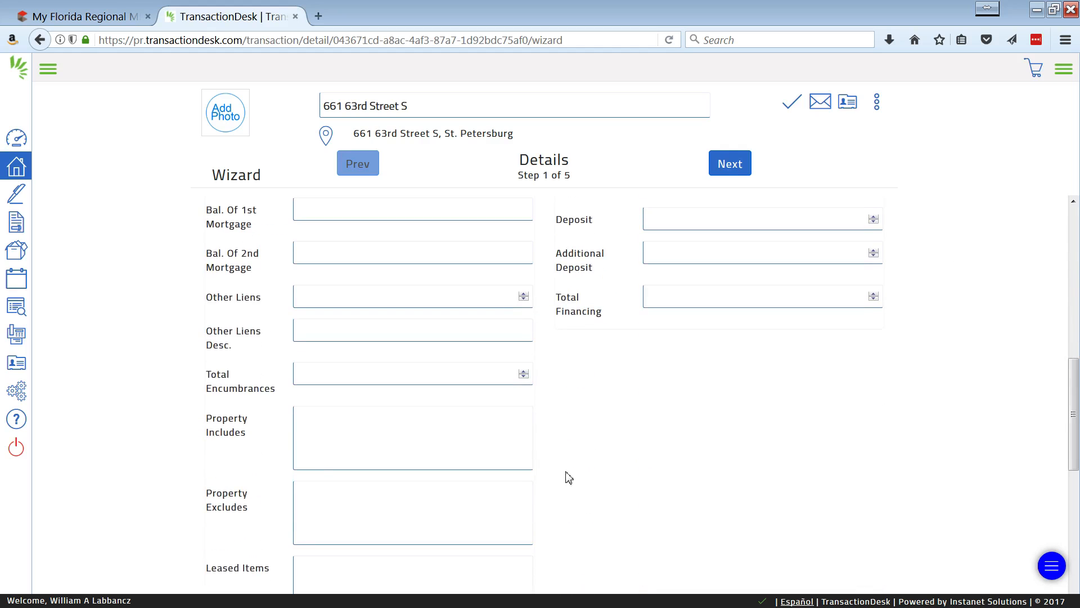
scroll(568, 477, up, 15)
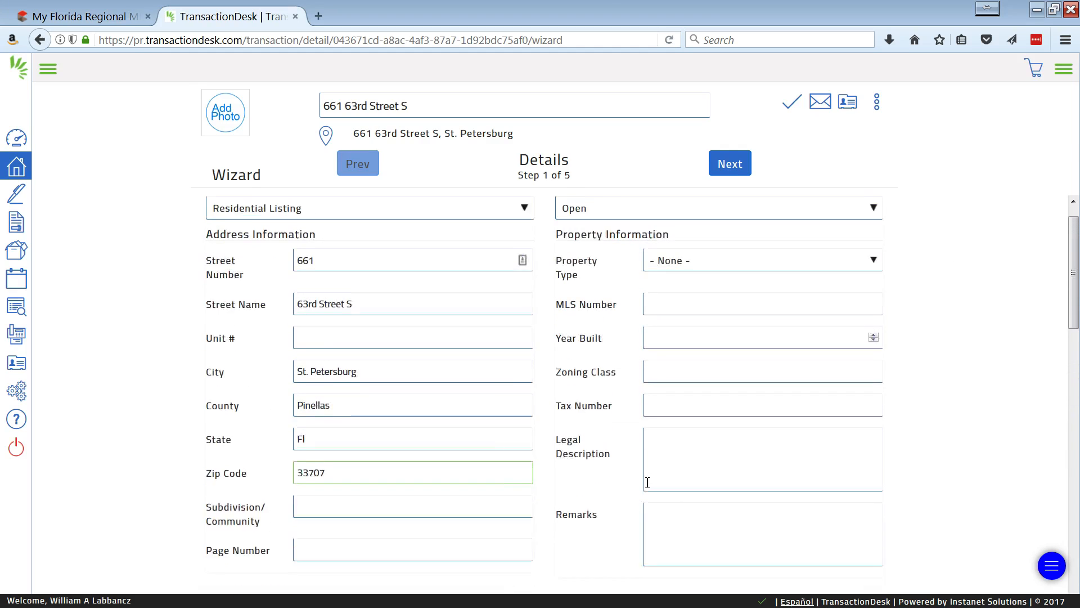
scroll(648, 482, up, 1)
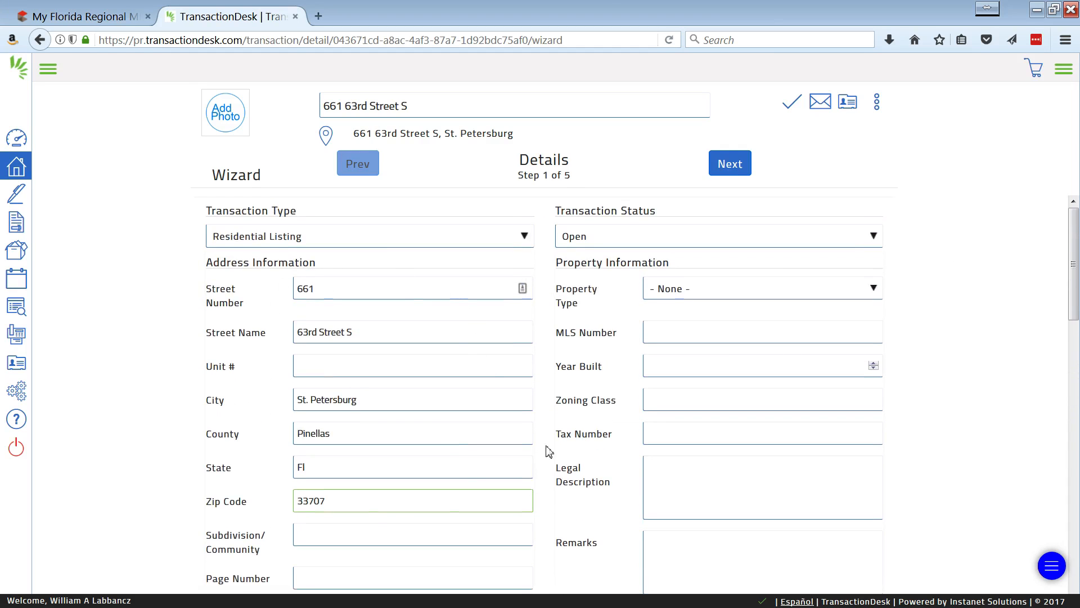
click(731, 165)
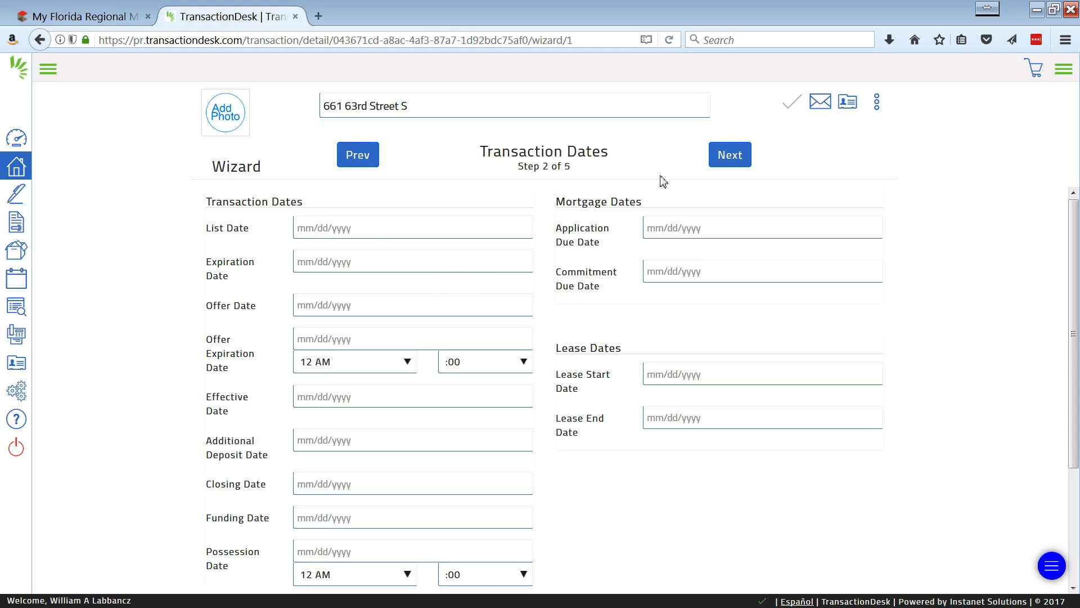
click(729, 160)
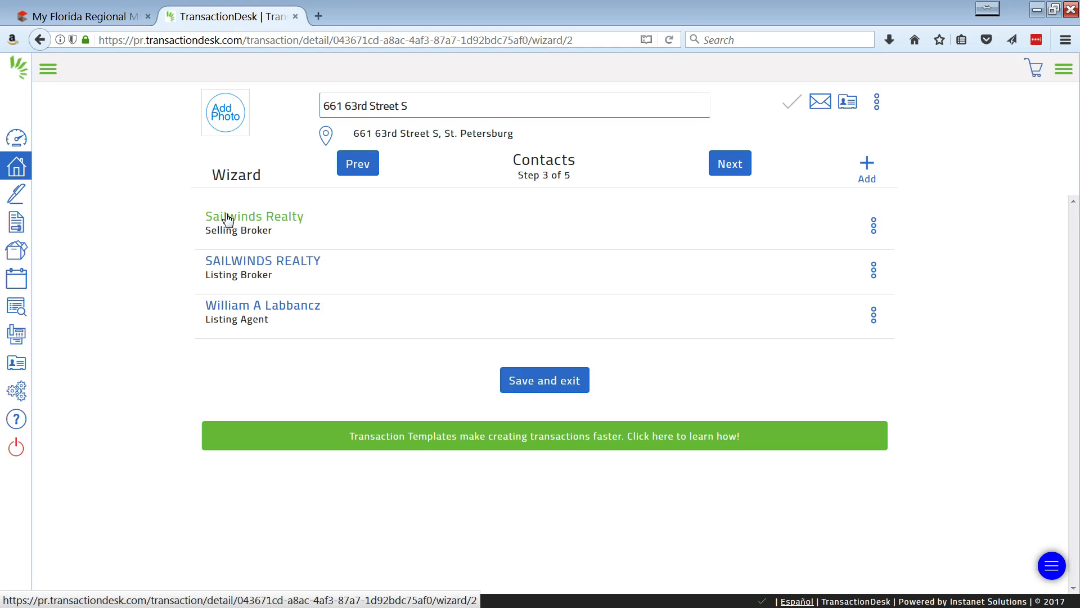
Delete the Sailwinds Realty selling broker from the transaction's contacts.
click(874, 228)
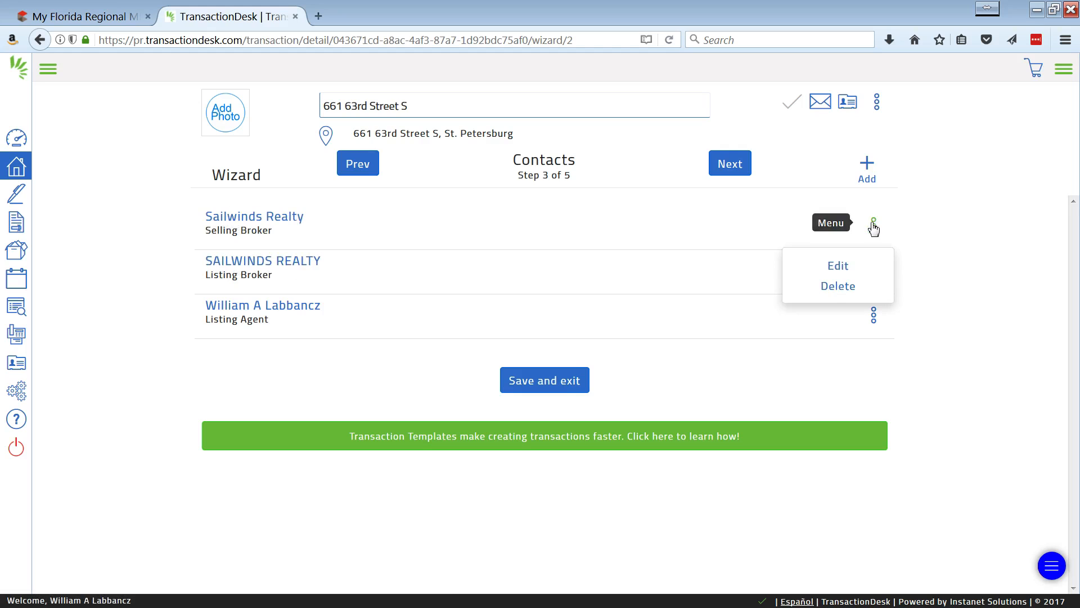
click(834, 296)
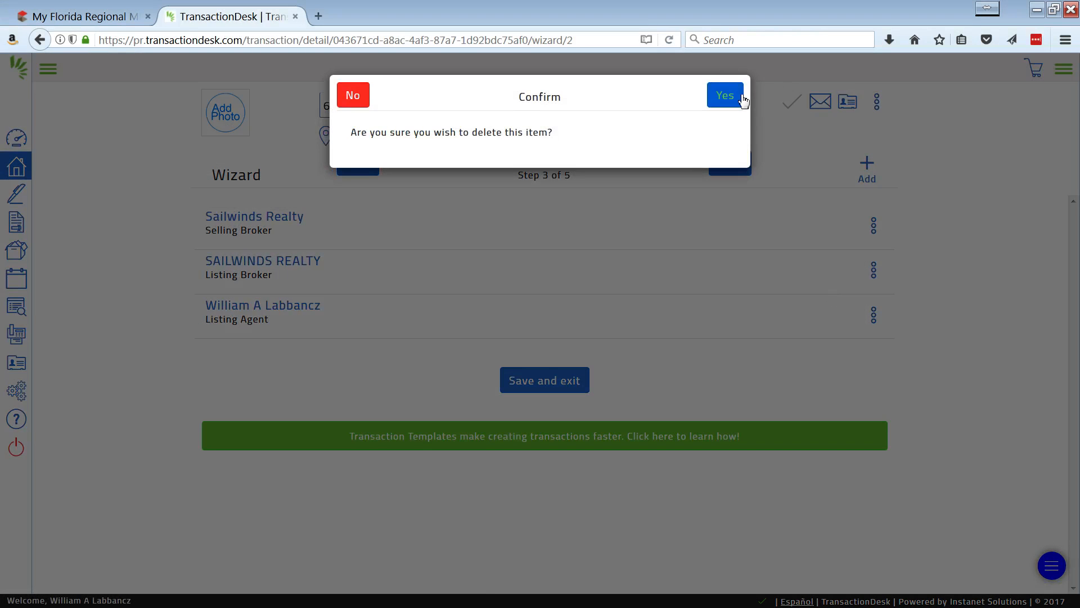
click(738, 97)
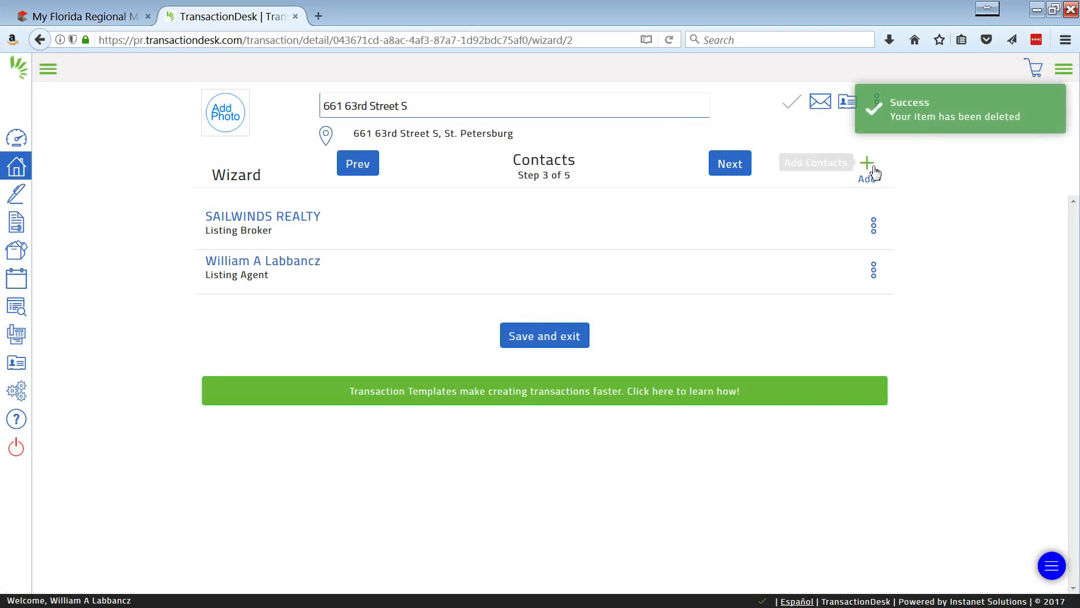
Start a new transaction contact and set its type to Seller.
click(872, 171)
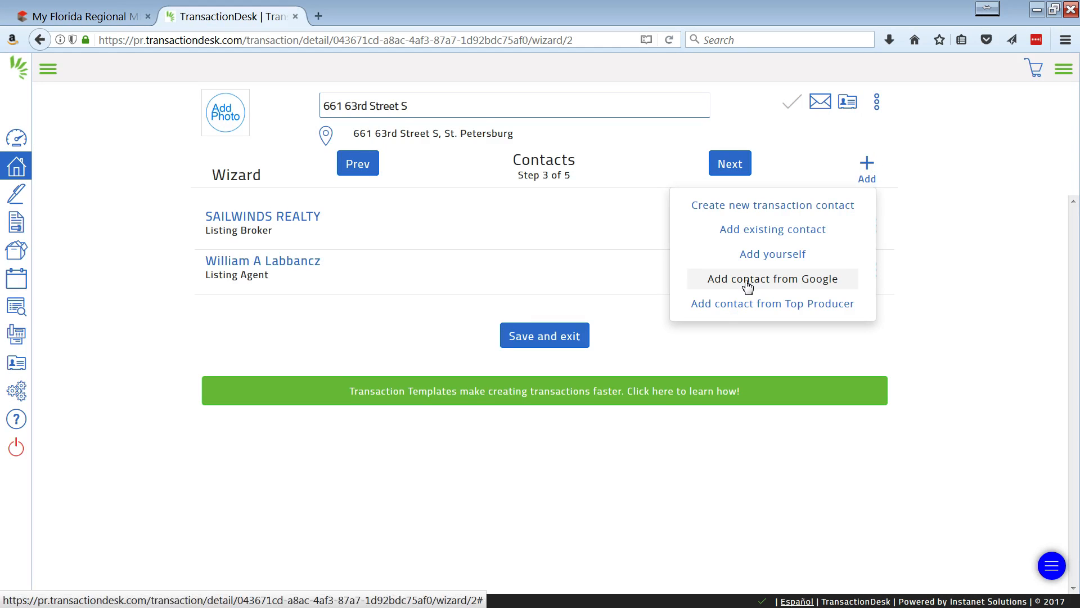
click(796, 207)
click(494, 175)
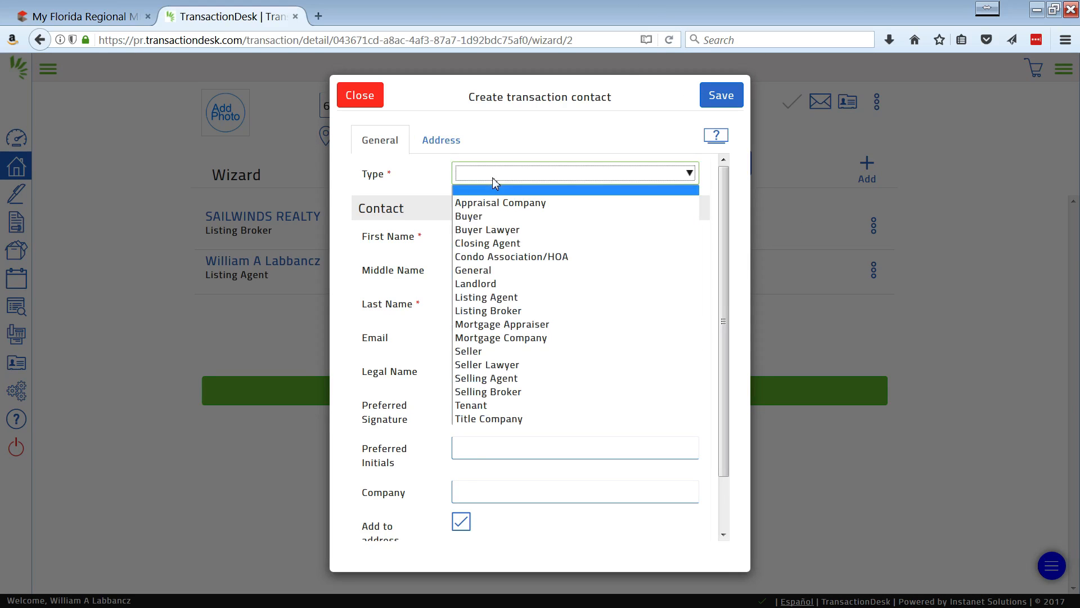
click(476, 352)
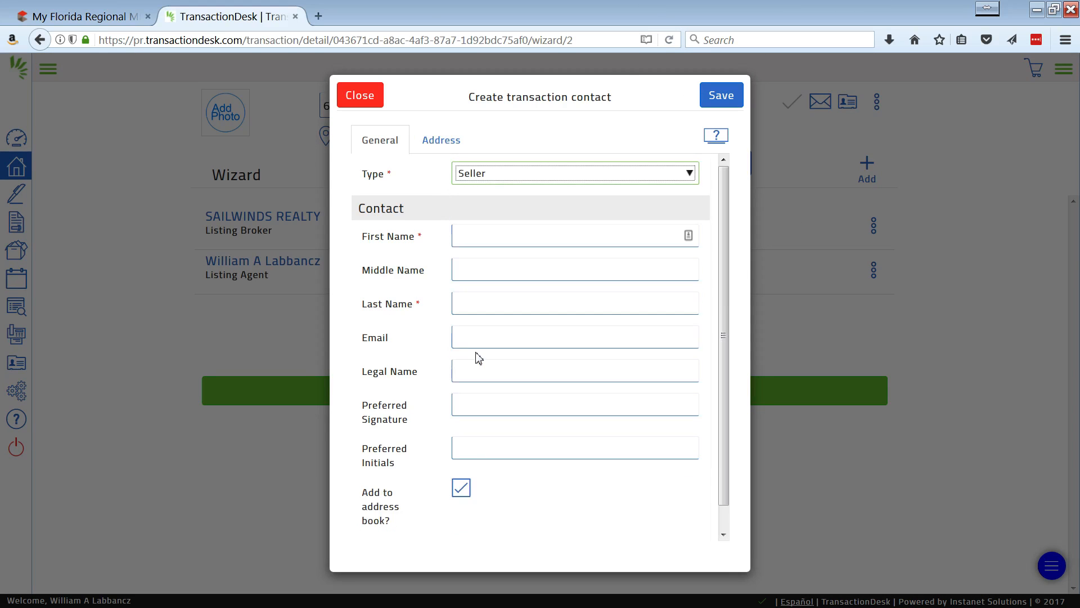
Enter the seller's first and last name, leaving the middle name blank.
click(489, 236)
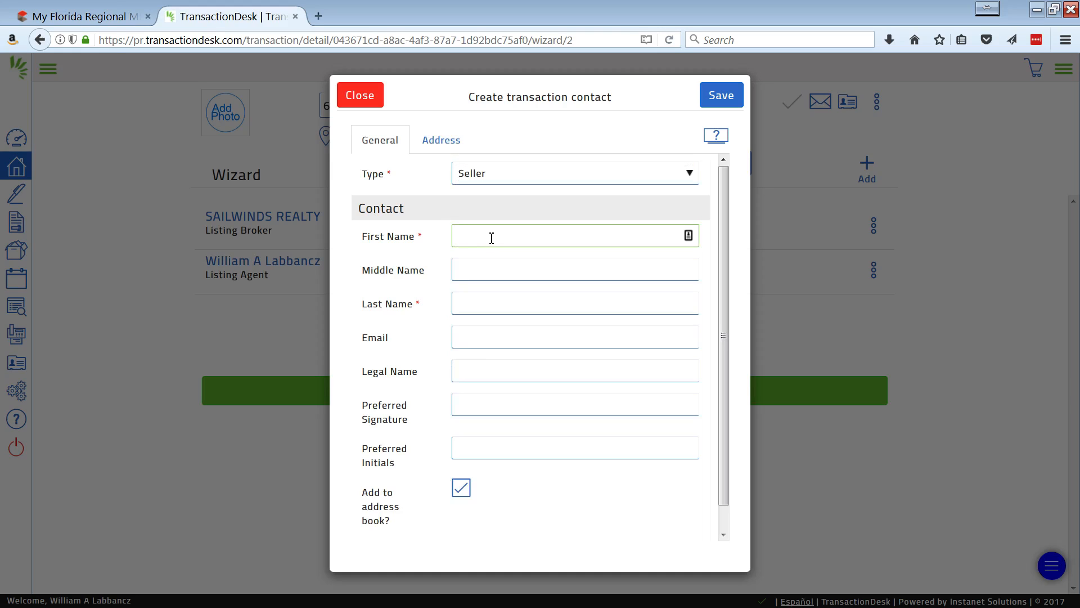
text(Rich)
key(Tab)
key(Tab)
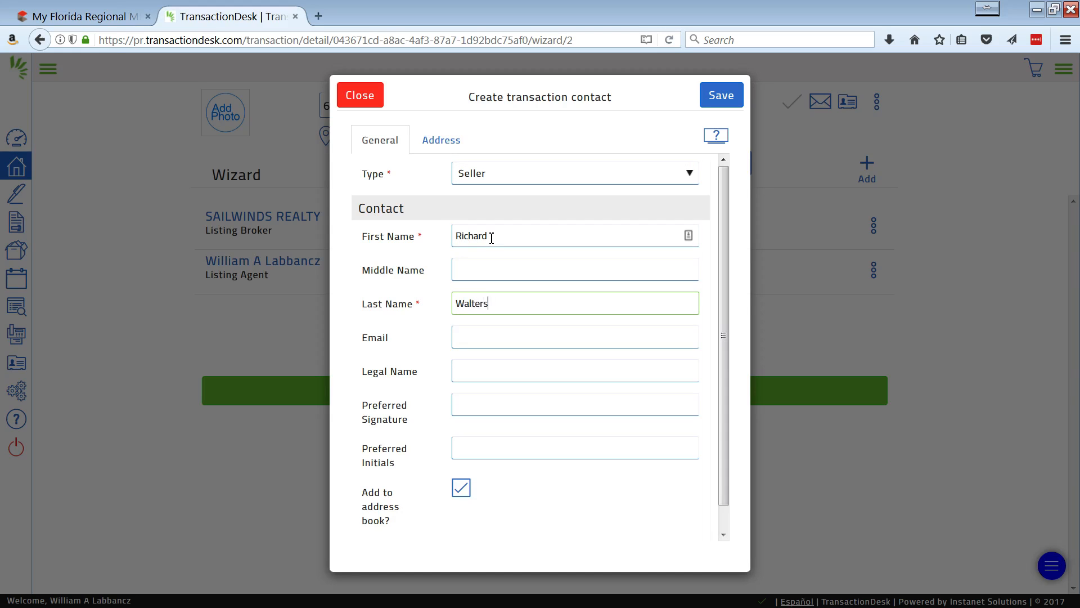
Fill in the seller's email, legal name, preferred signature and preferred initials, keeping the contact marked for the address book.
key(Tab)
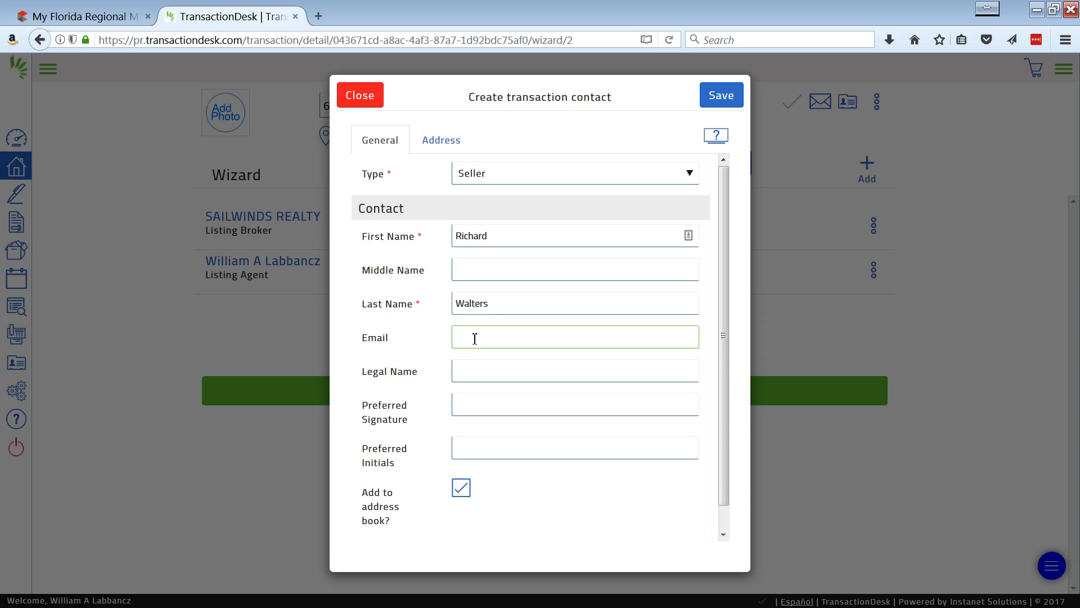
text(test@)
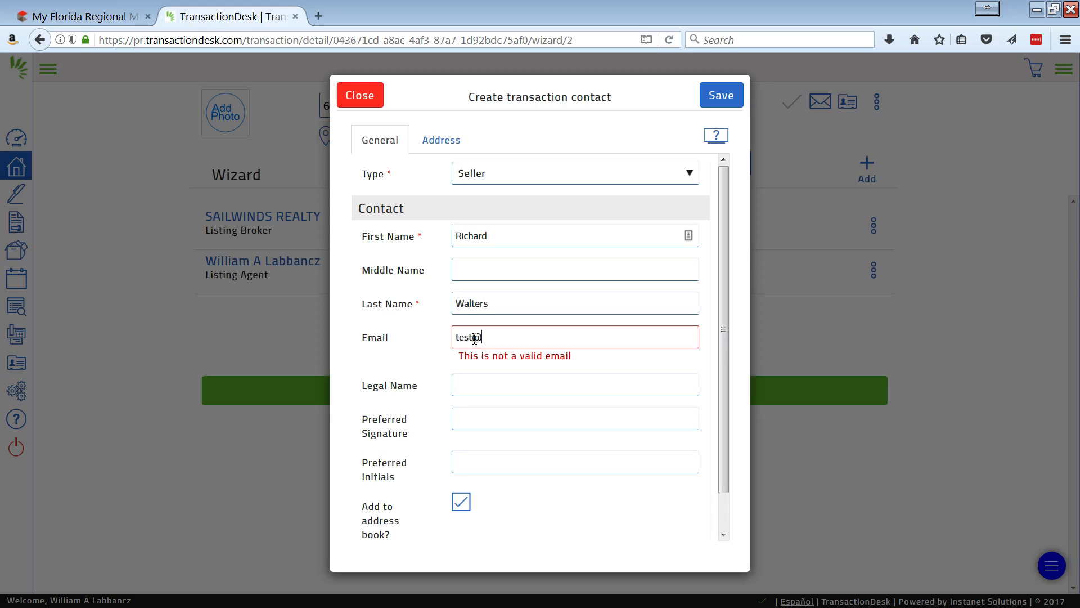
text(Test.com)
key(Tab)
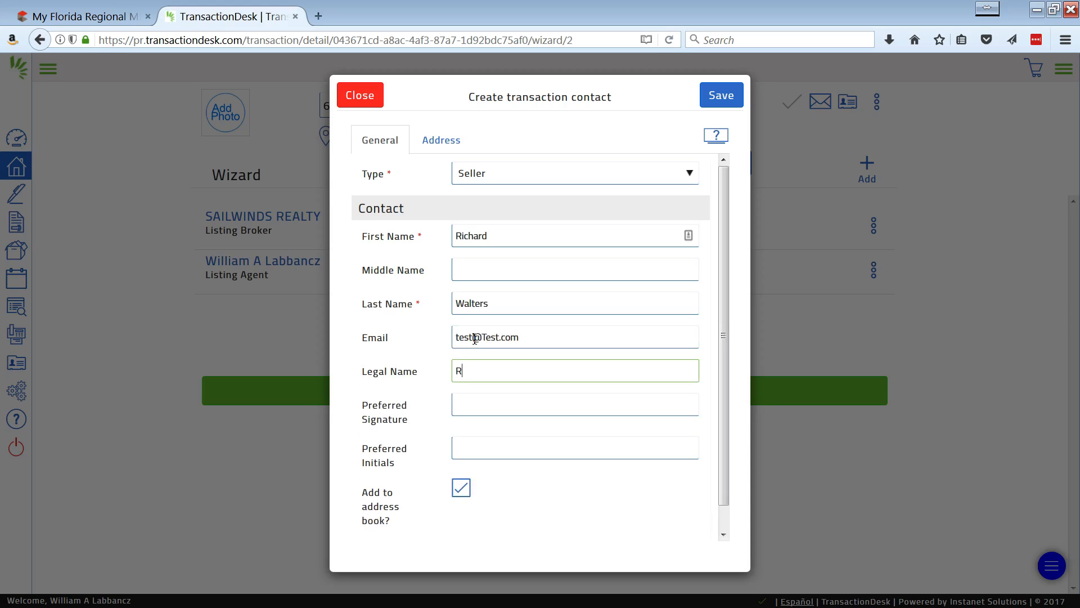
key(Tab)
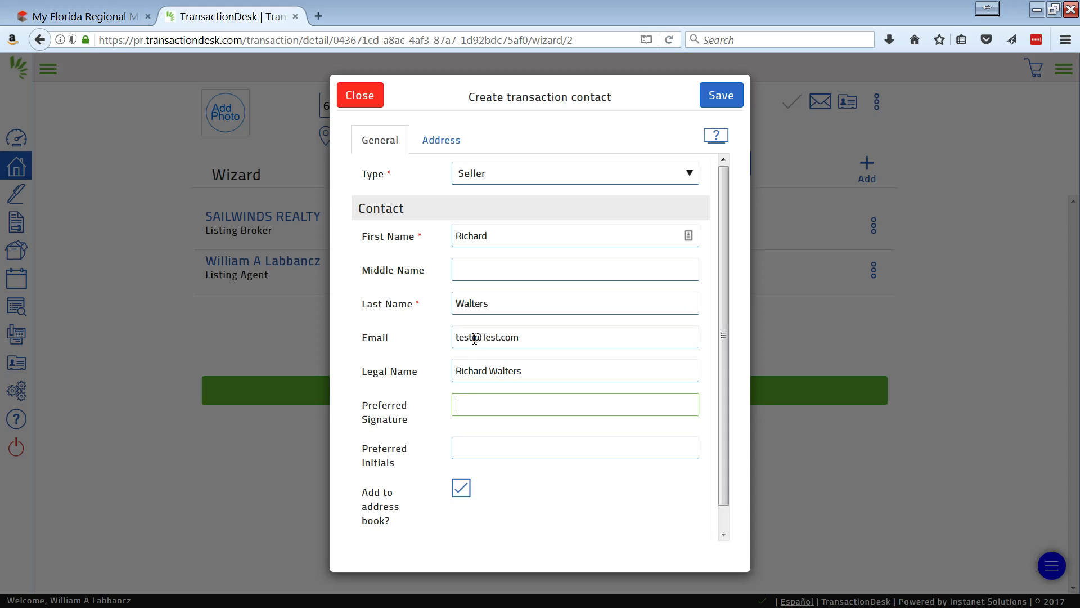
key(Tab)
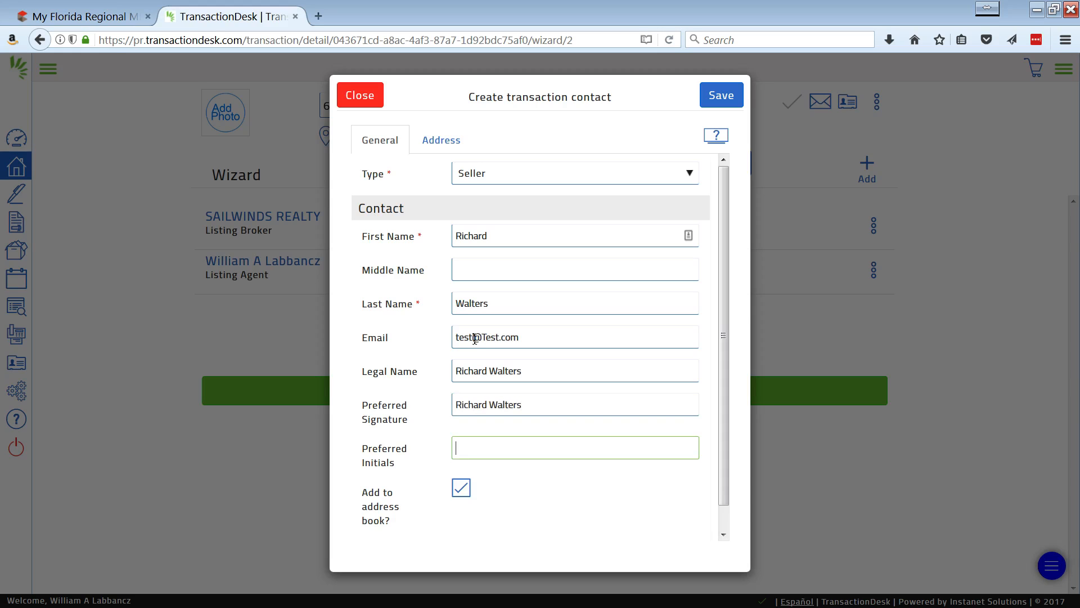
scroll(574, 343, down, 1)
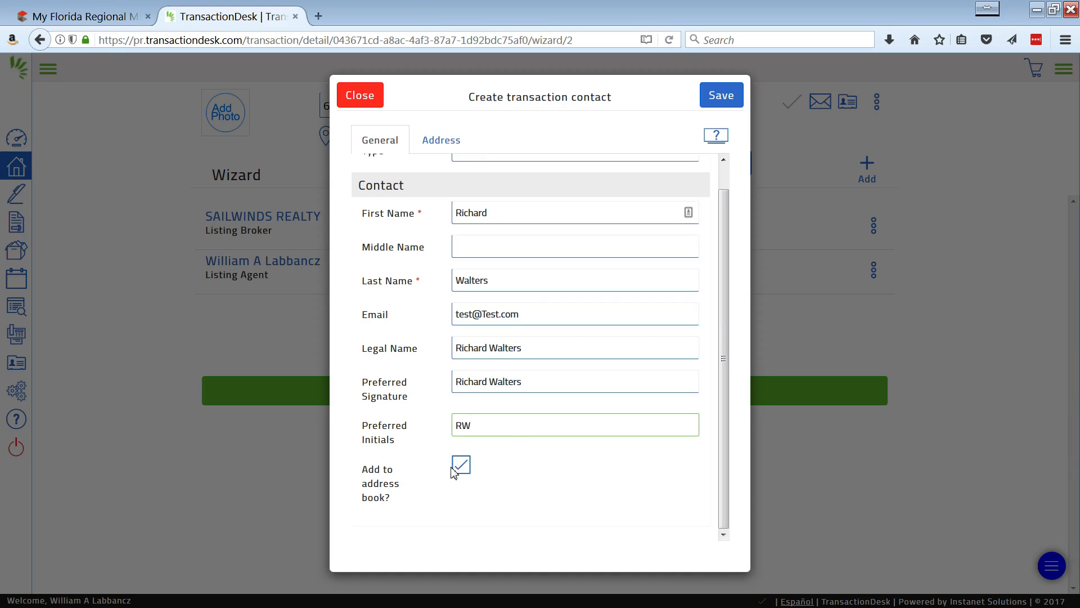
scroll(501, 443, up, 1)
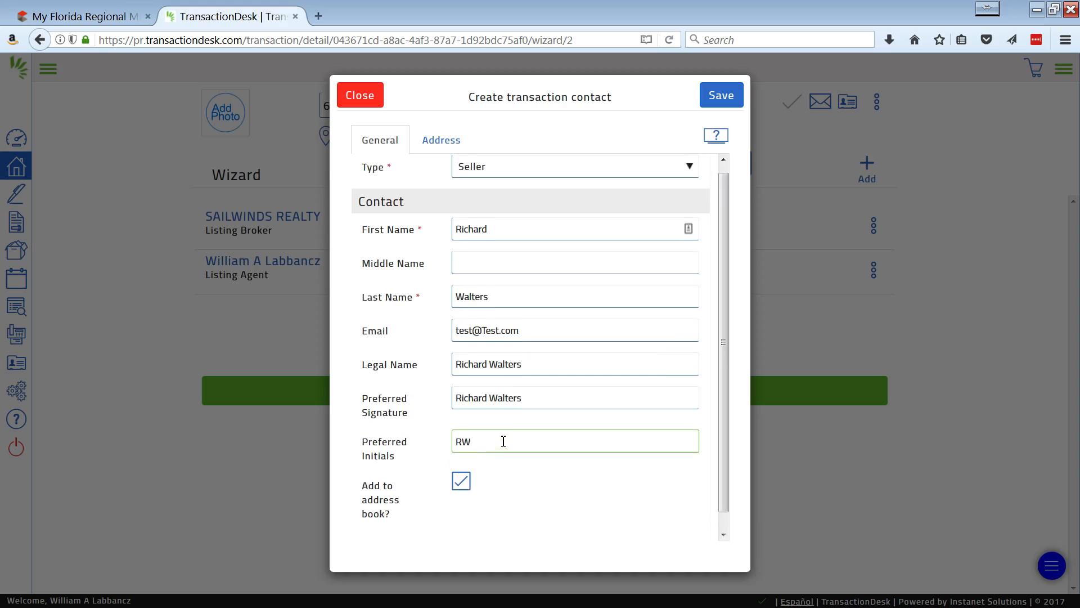
Save the seller contact with the address fields left blank and advance the wizard to Forms.
click(442, 142)
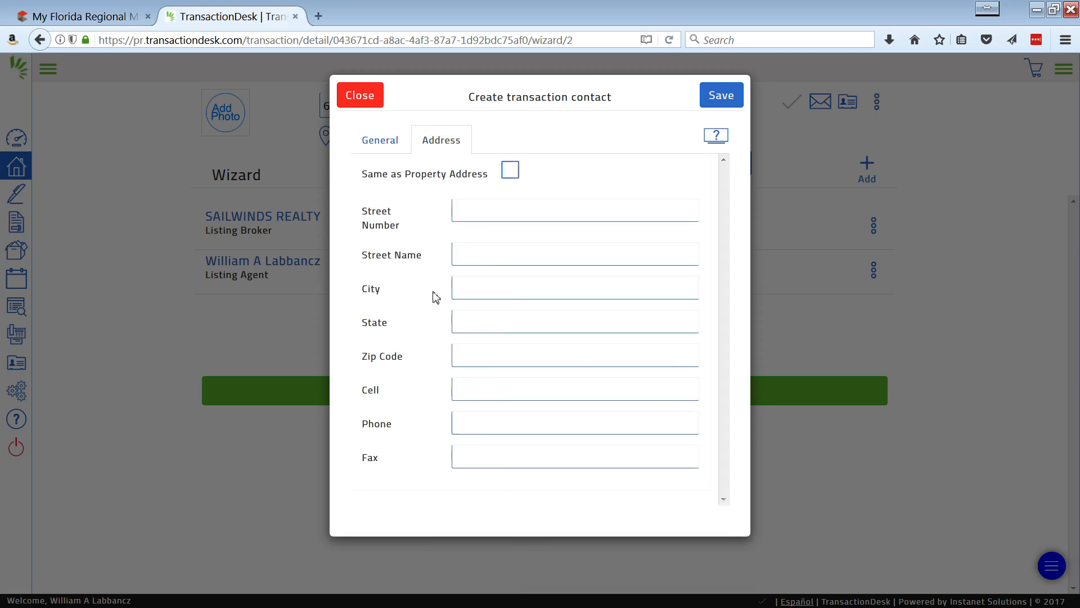
click(375, 149)
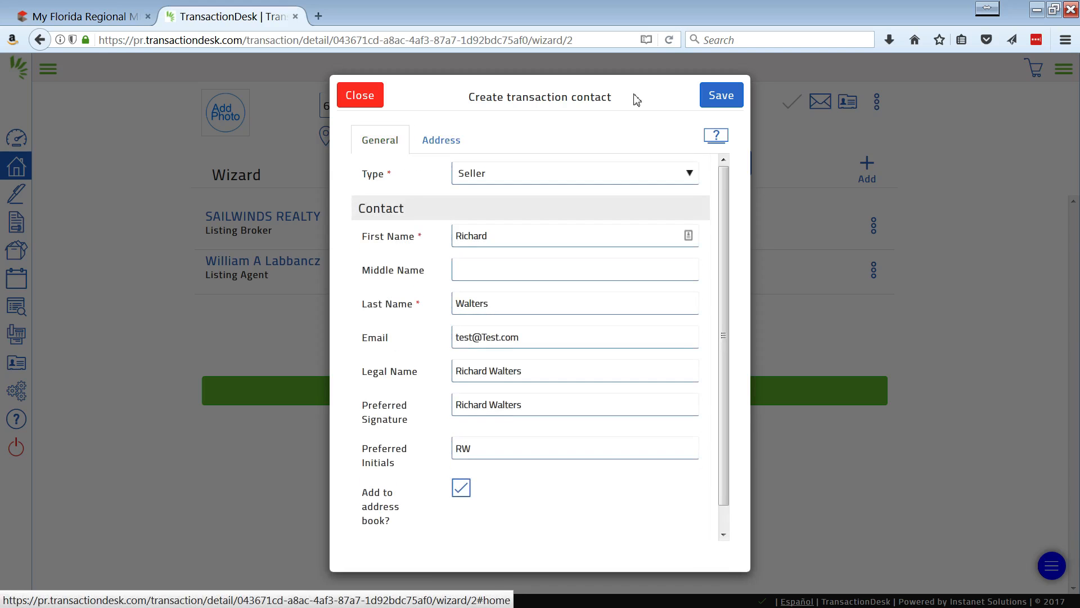
click(727, 100)
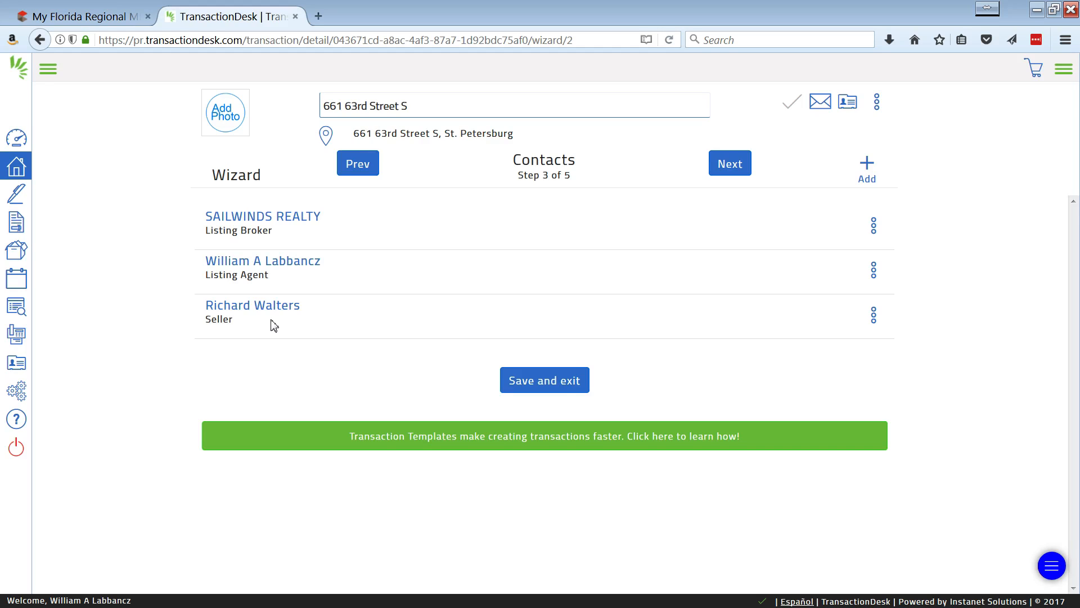
click(727, 164)
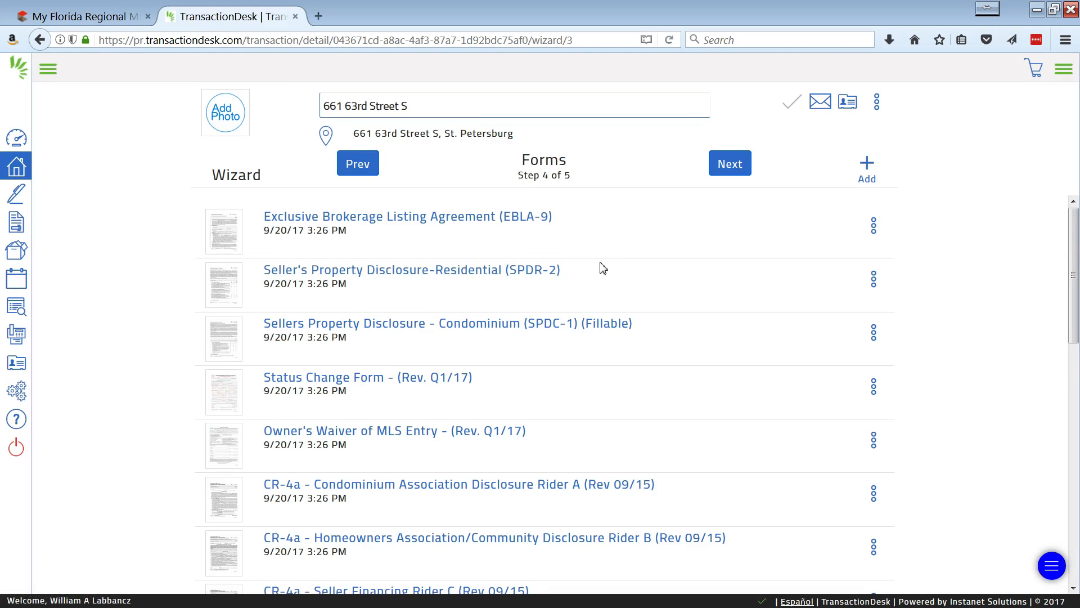
Delete the CR-4a Condominium Association Disclosure Rider A (Rev 09/15) from the transaction's forms.
scroll(596, 273, down, 1)
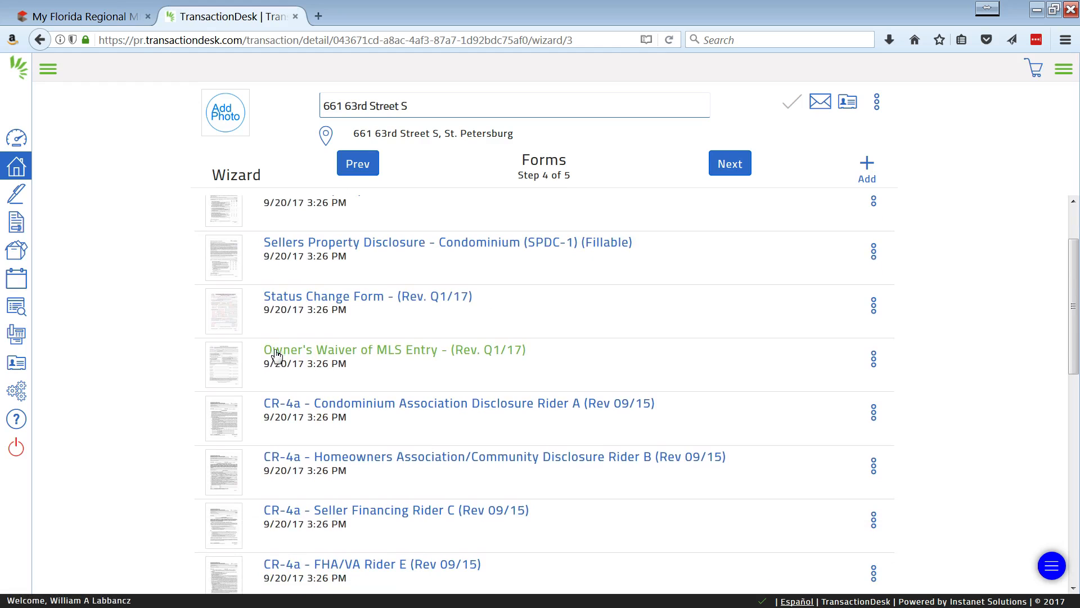
scroll(506, 374, down, 1)
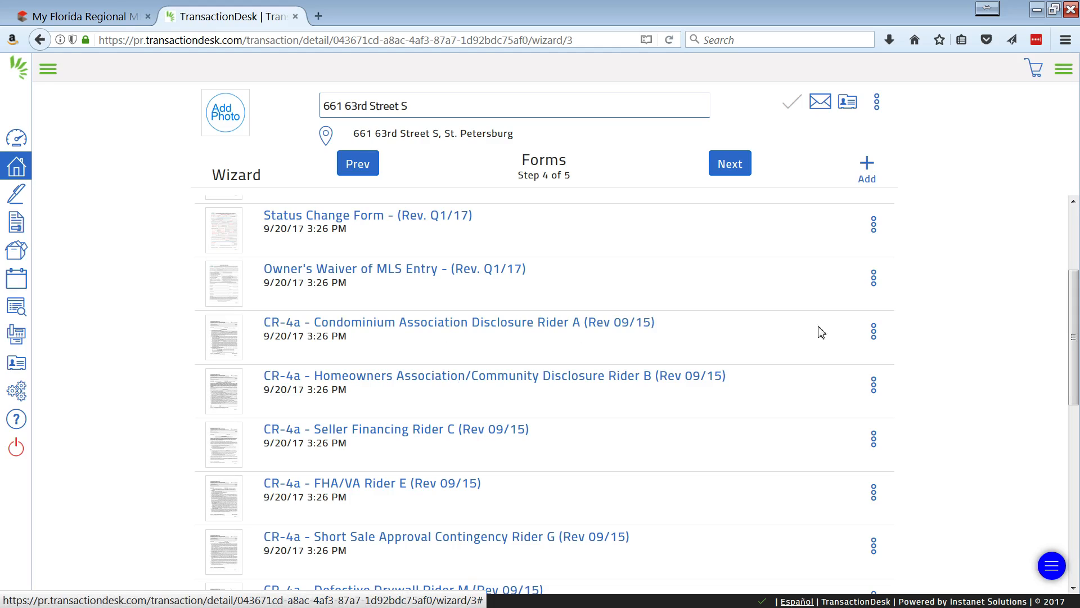
click(875, 338)
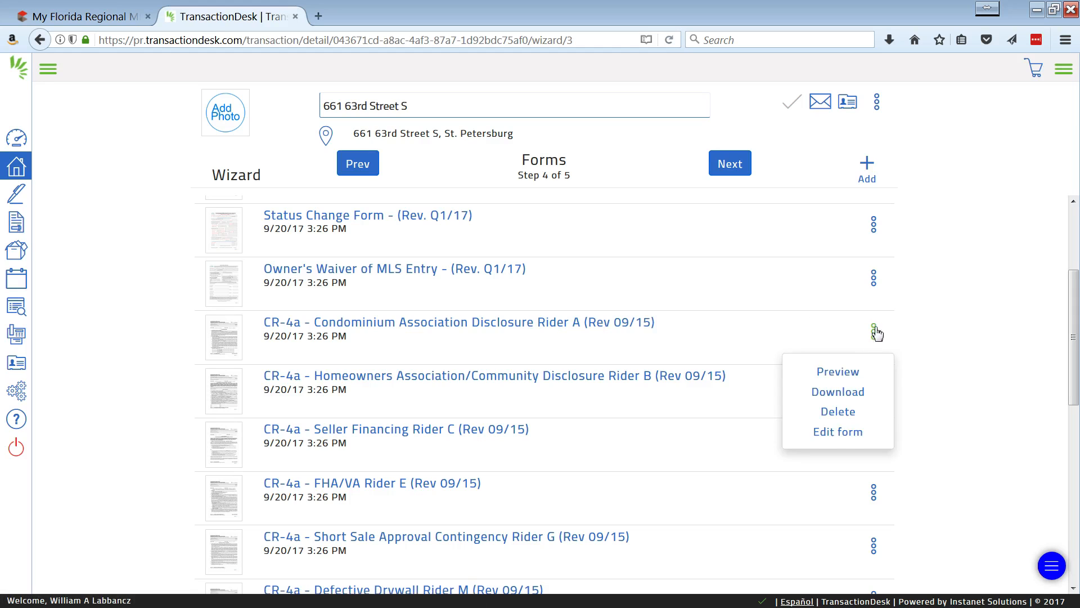
click(838, 412)
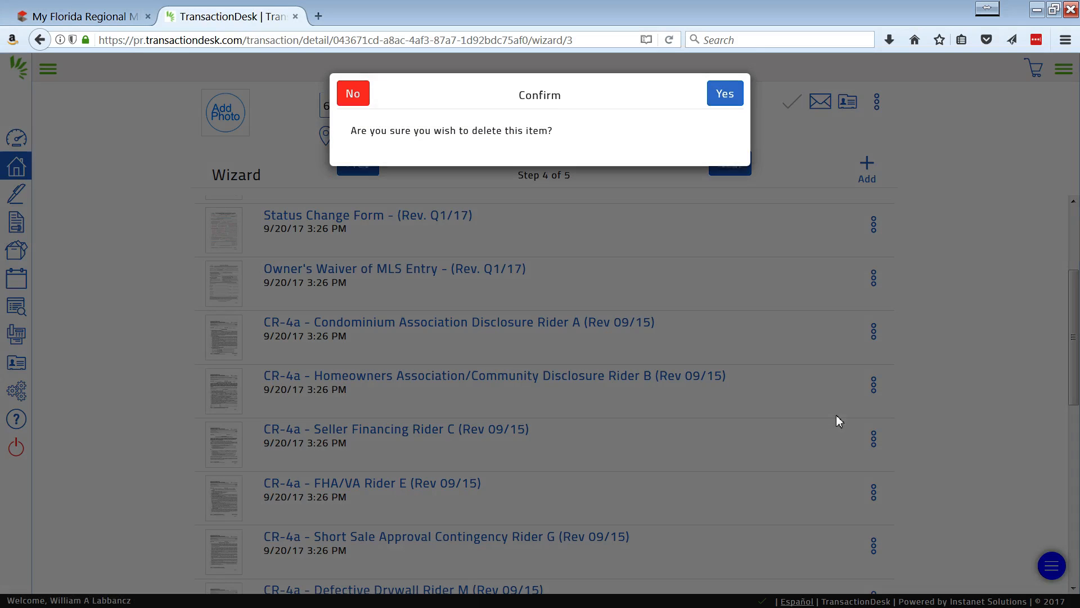
click(727, 97)
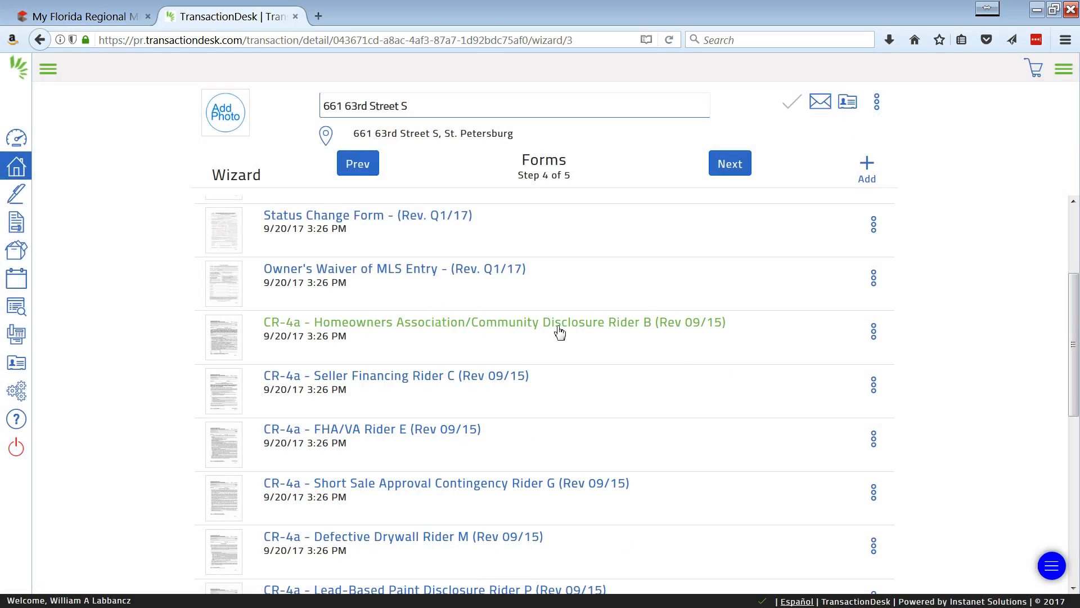
Delete the CR-4a Short Sale Approval Contingency Rider G (Rev 09/15) from the transaction's forms.
scroll(597, 349, down, 3)
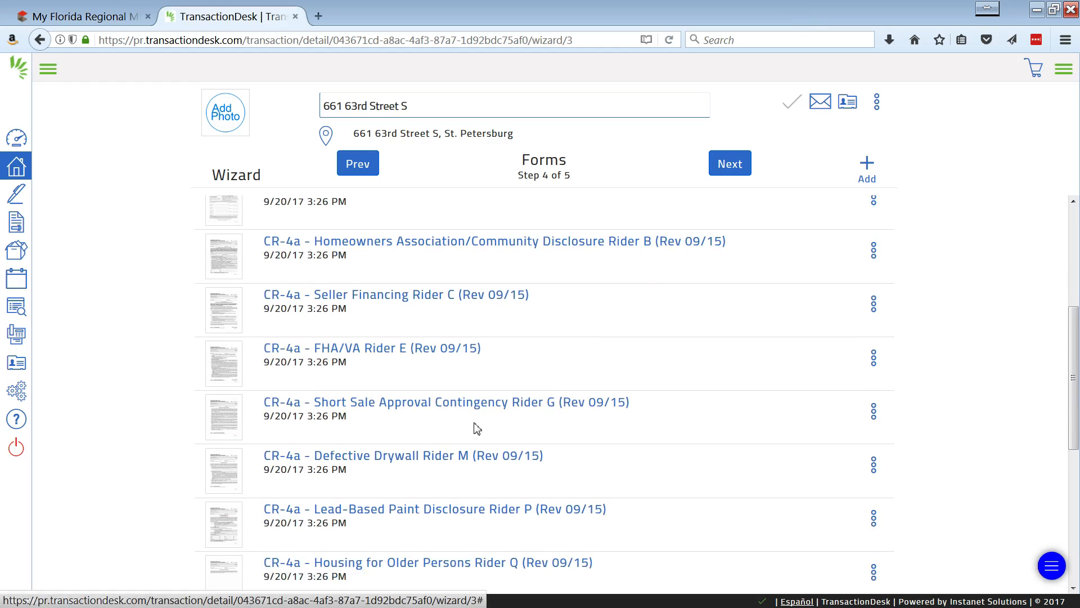
scroll(507, 419, down, 3)
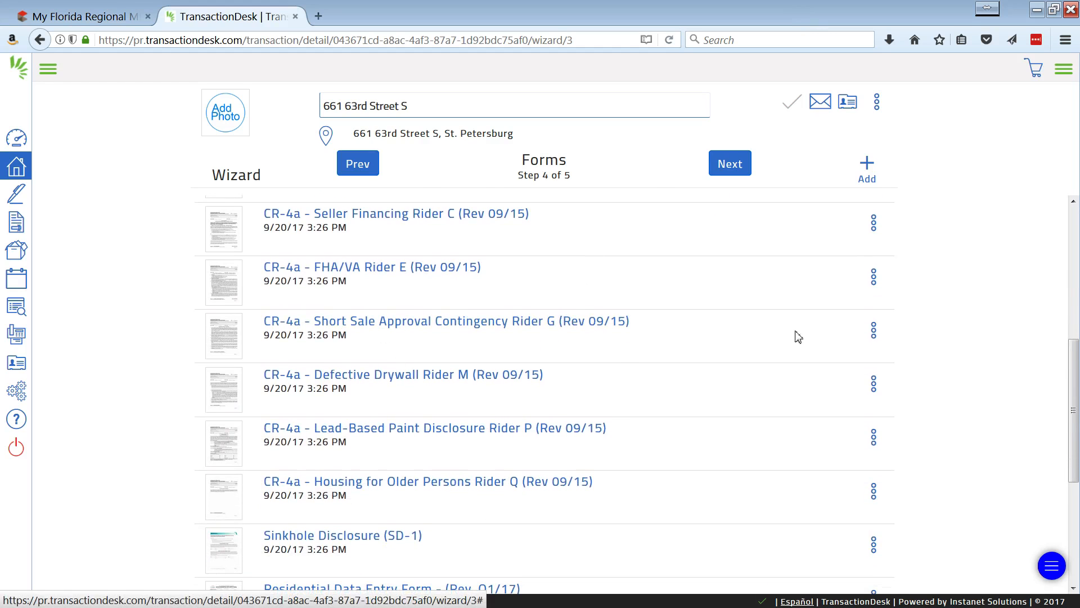
click(874, 332)
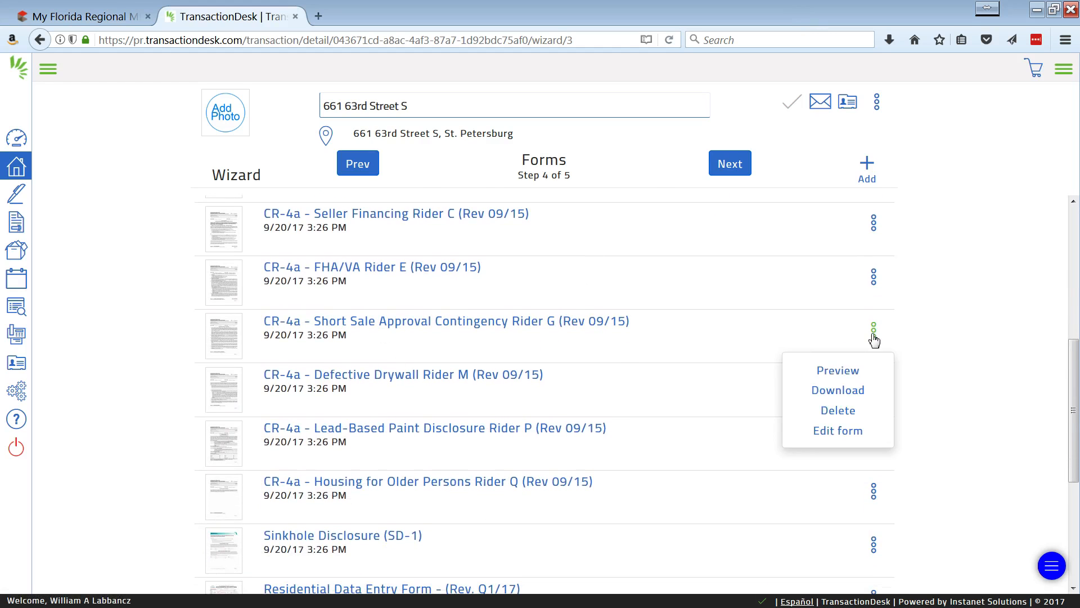
click(843, 417)
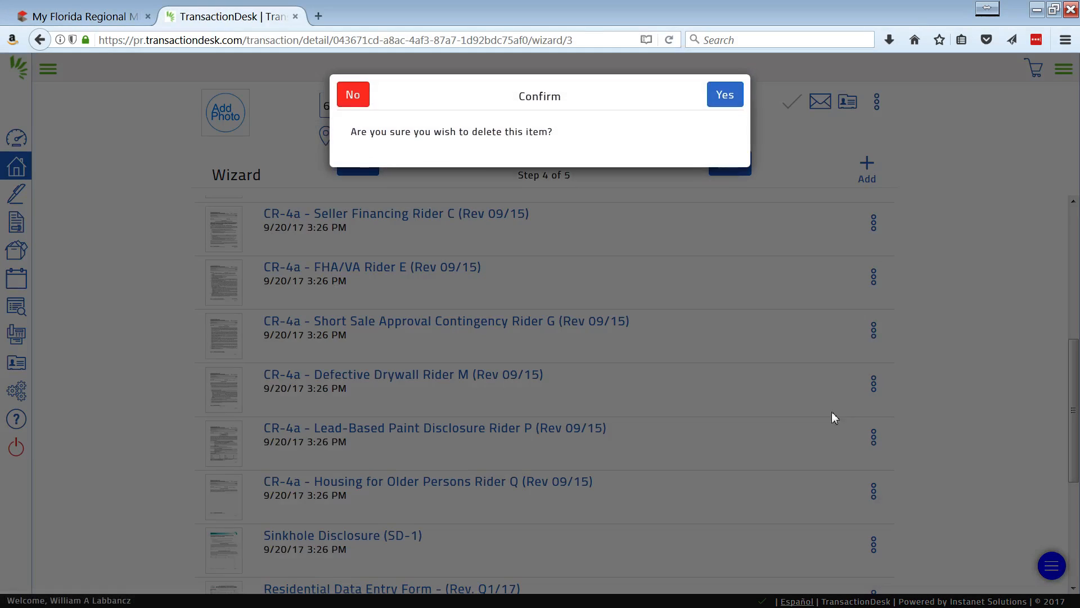
click(725, 97)
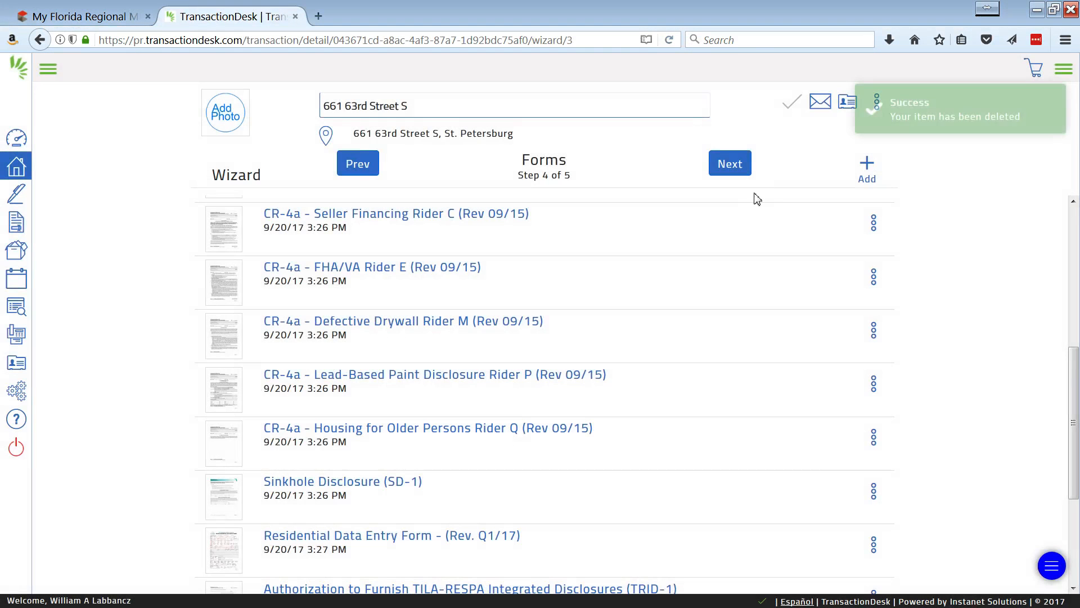
Look over the remaining template forms and advance the wizard to Documents.
scroll(664, 314, down, 2)
scroll(664, 314, down, 3)
scroll(646, 318, up, 10)
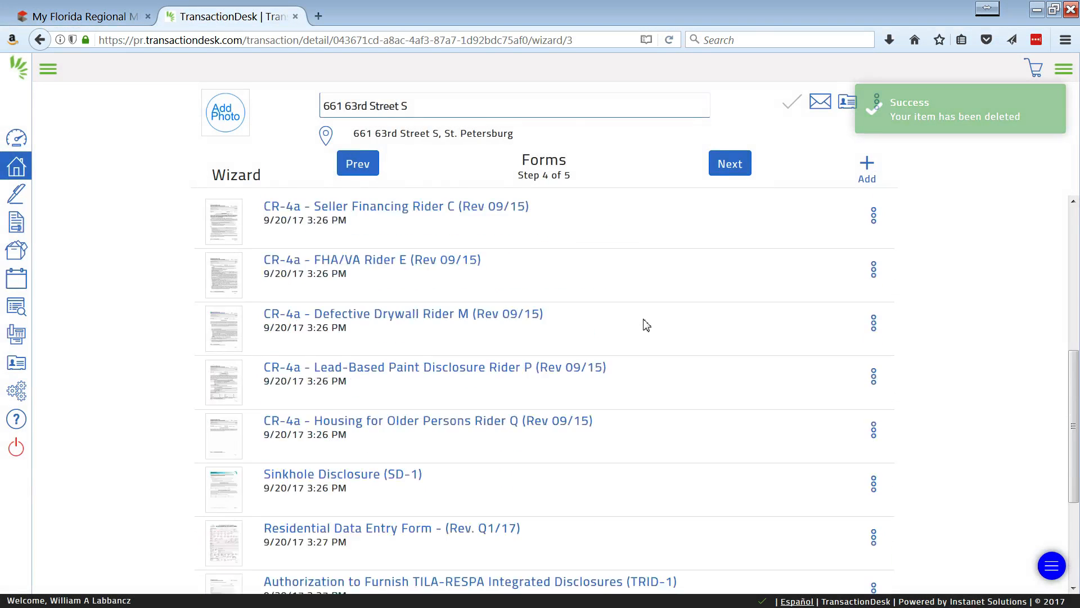
click(716, 165)
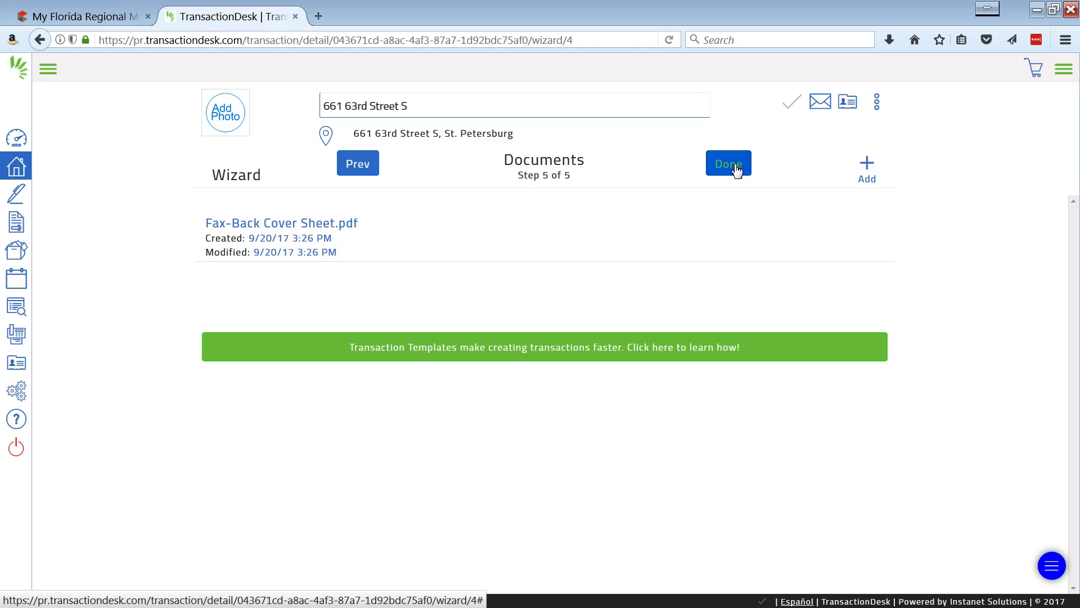
Upload Referral.pdf to the transaction's documents and finish the wizard.
click(868, 168)
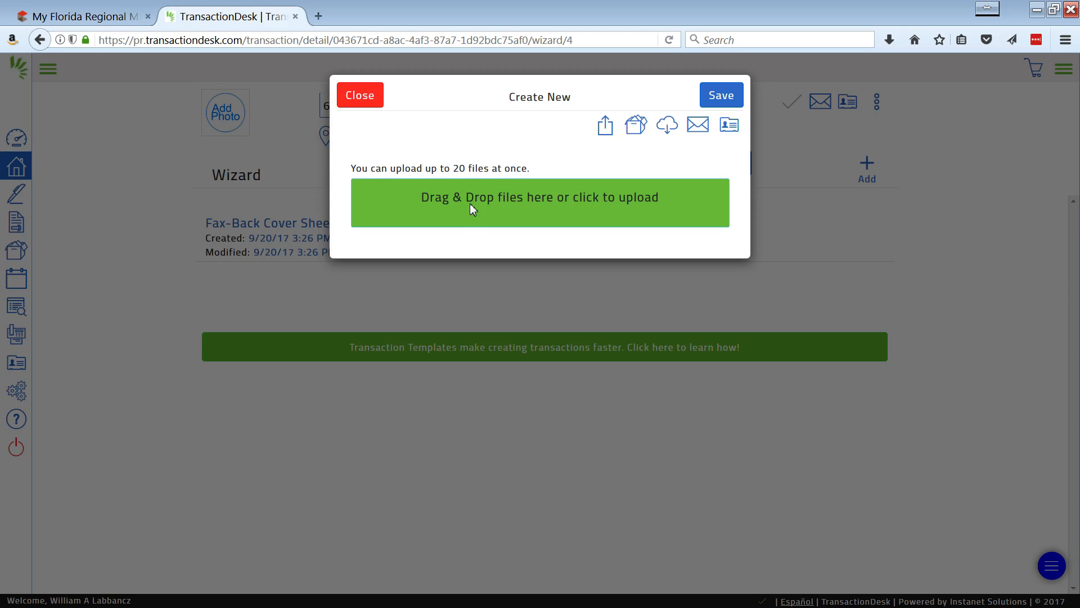
drag(470, 204, 470, 204)
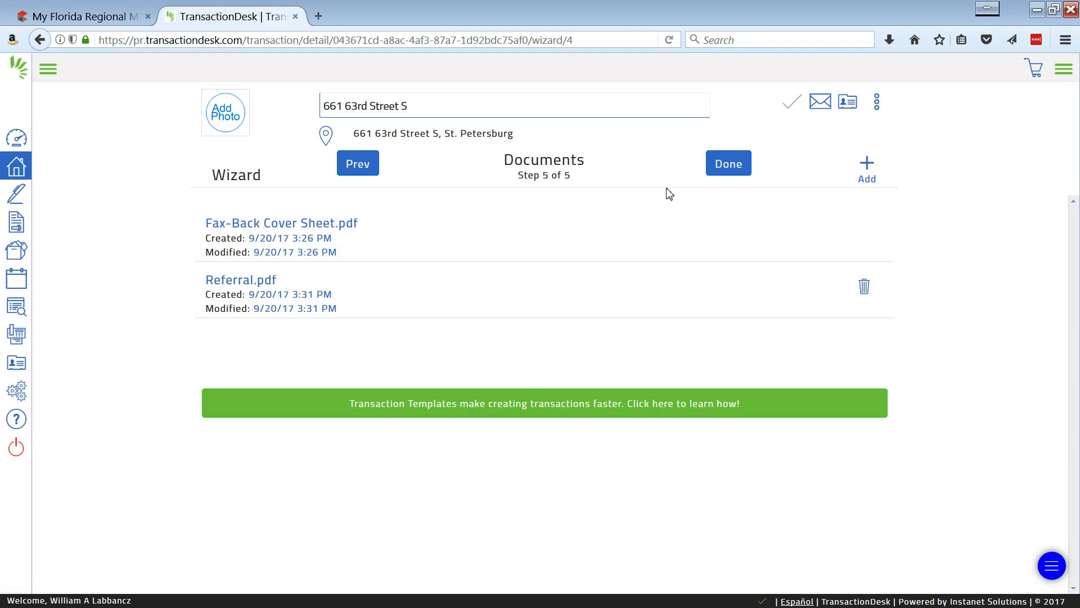
click(730, 166)
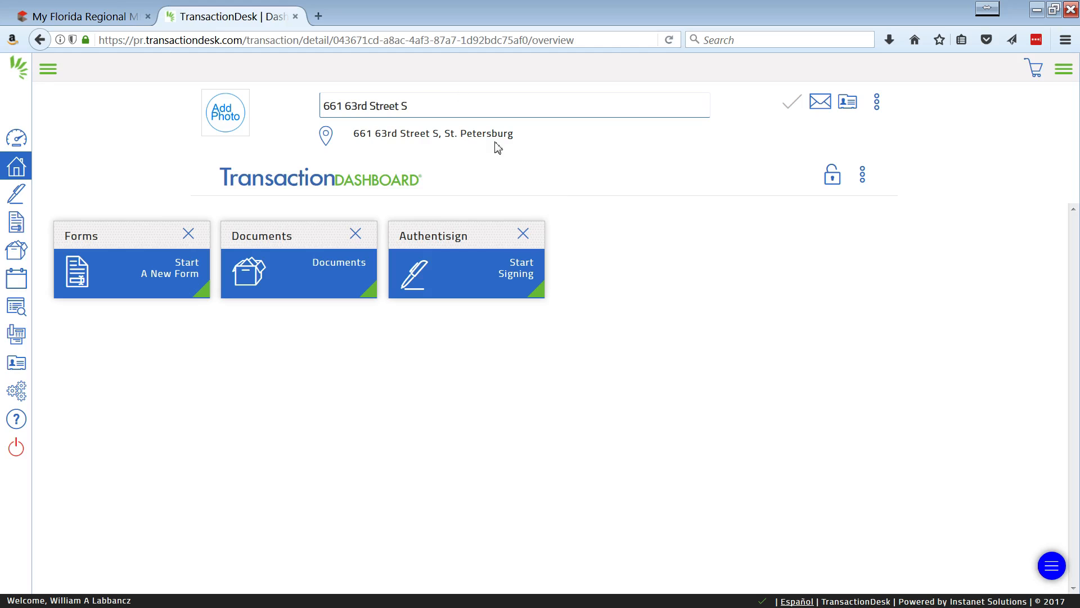
Open the Exclusive Brokerage Listing Agreement (EBLA-9) from the transaction's forms.
click(1069, 74)
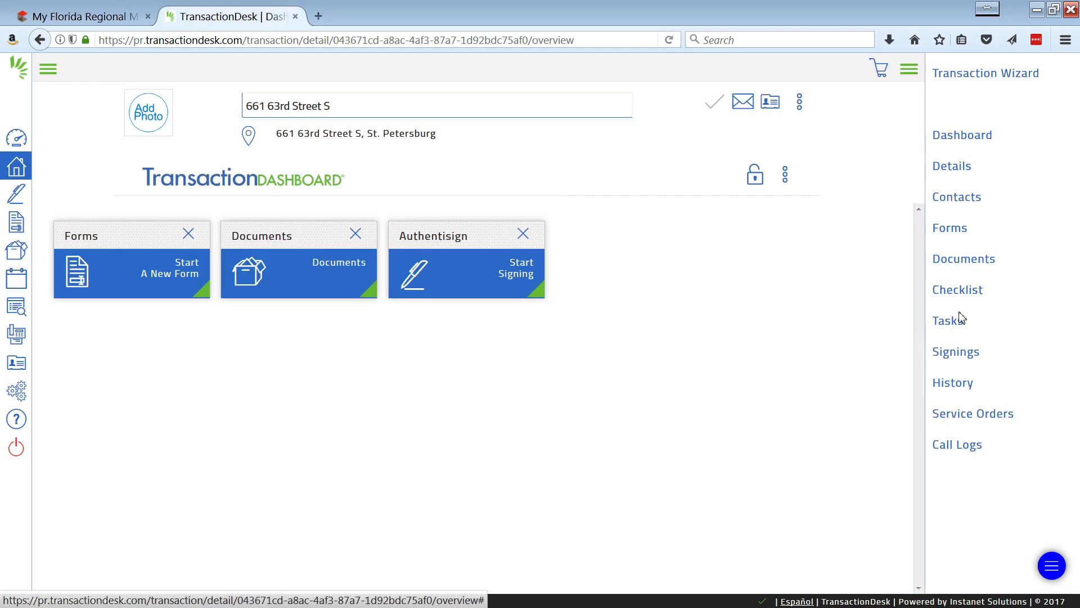
click(953, 229)
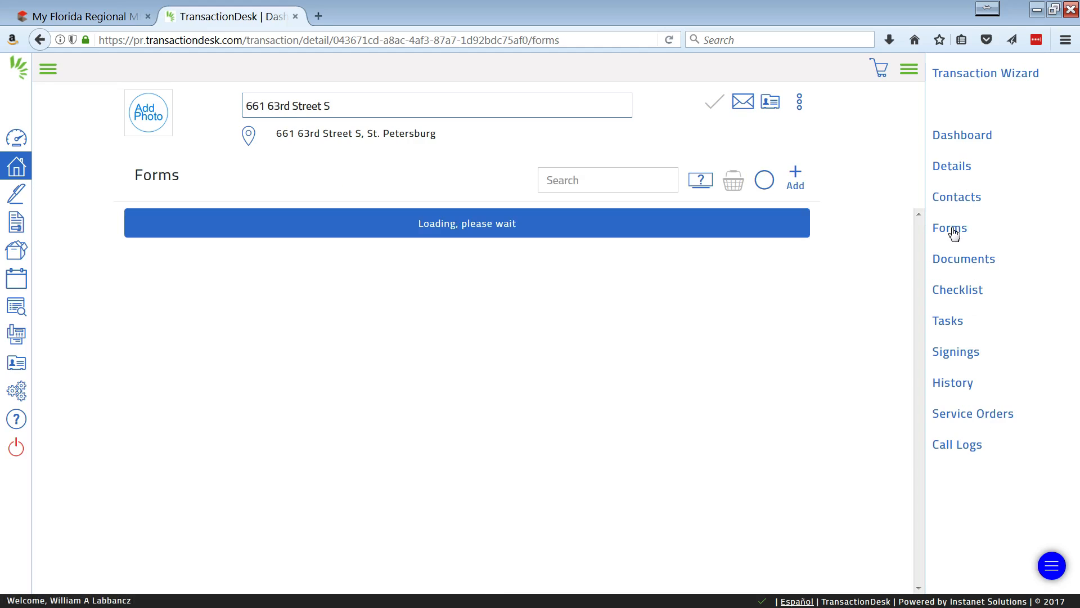
scroll(442, 433, down, 1)
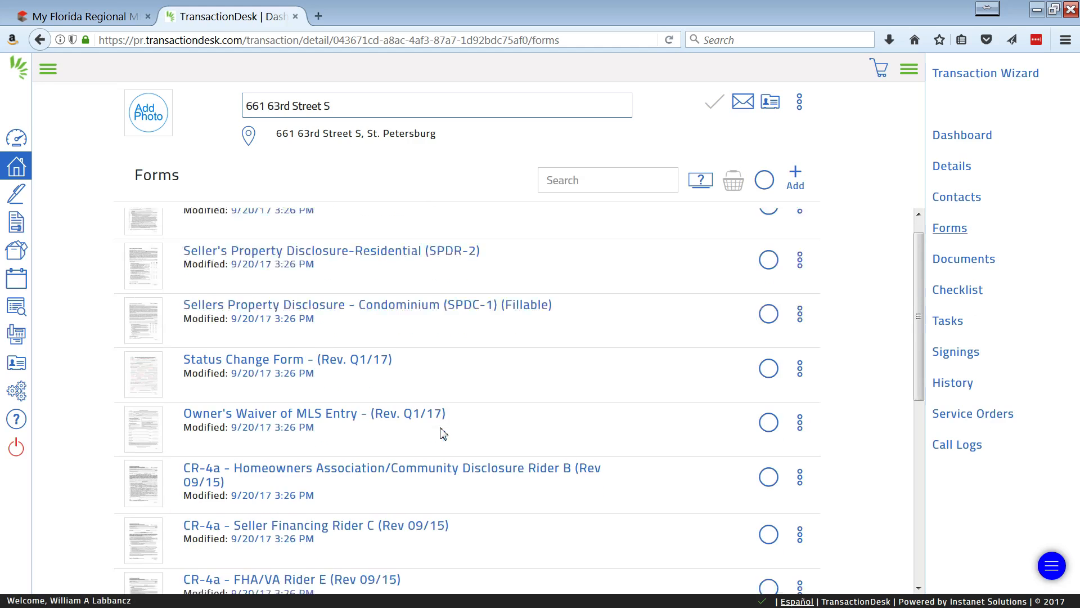
scroll(443, 433, down, 5)
scroll(436, 433, up, 6)
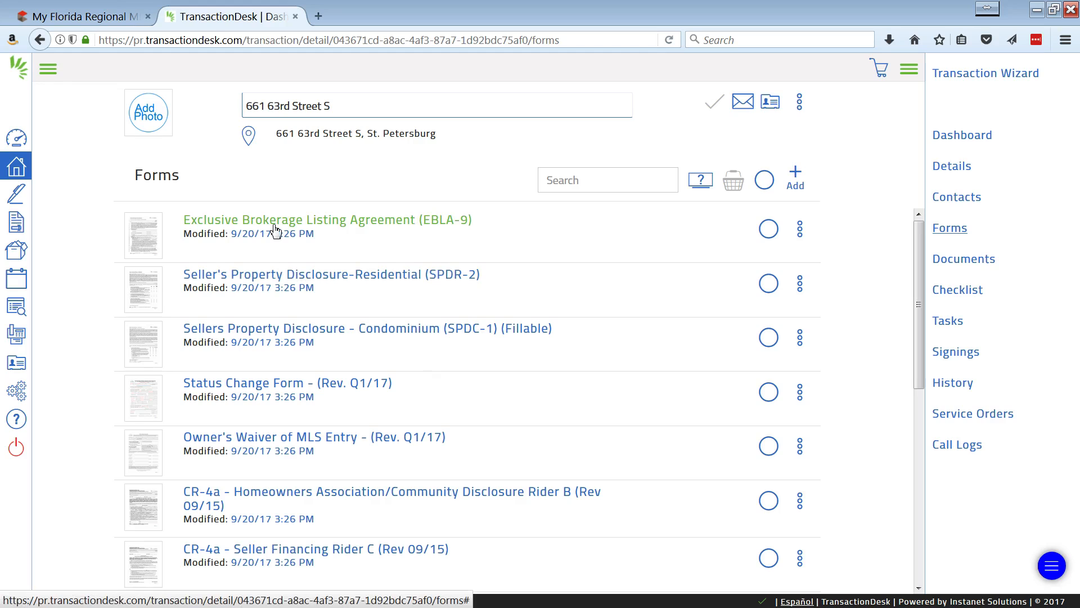
click(372, 227)
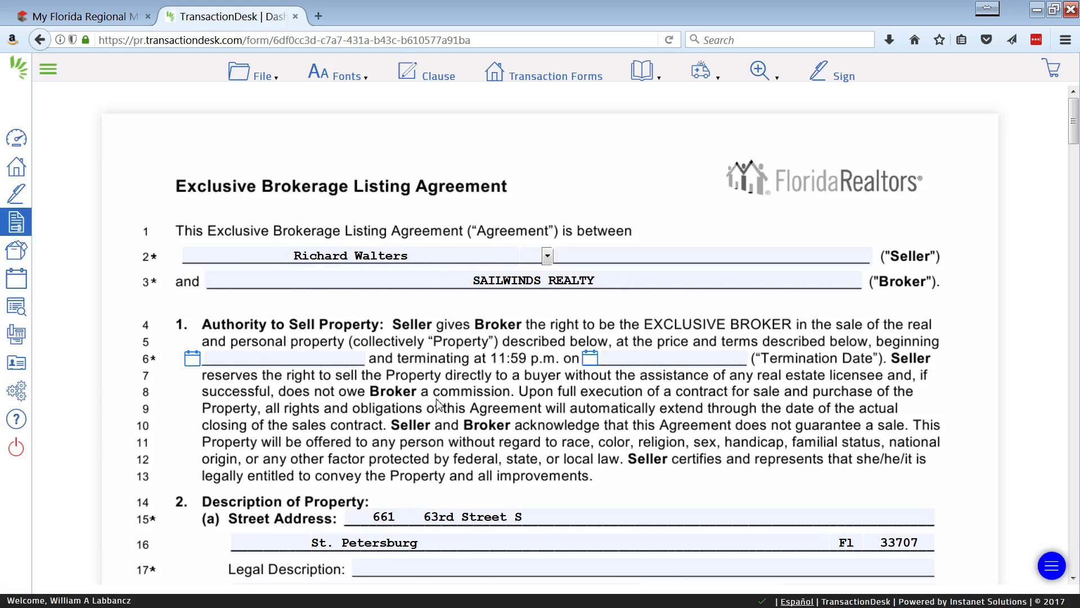
Examine the listing agreement's pages for the property address, seller signature and email fields filled from the transaction.
scroll(359, 361, down, 4)
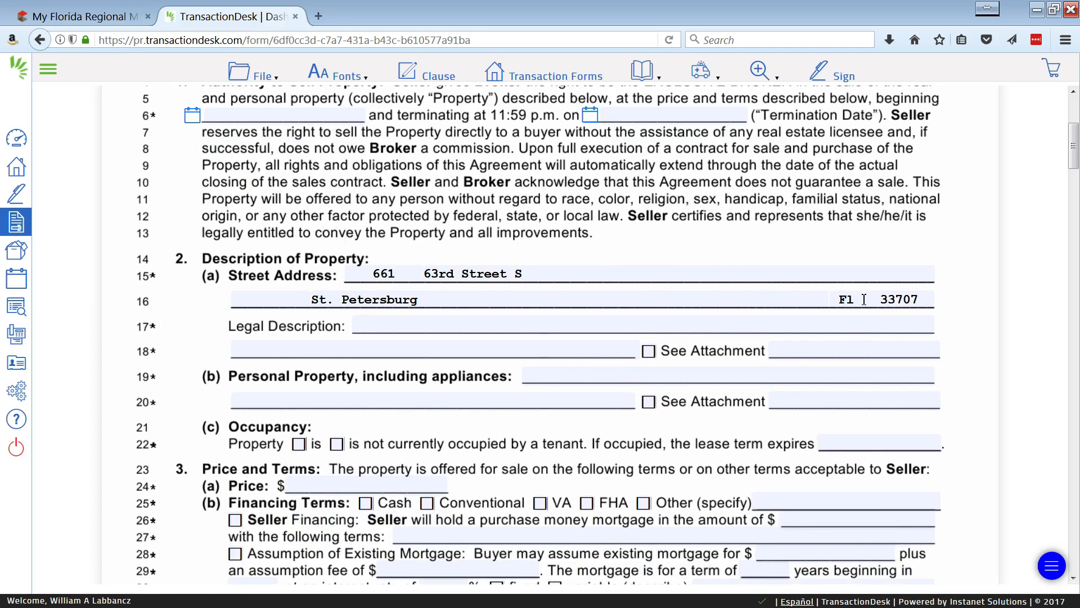
scroll(926, 299, down, 3)
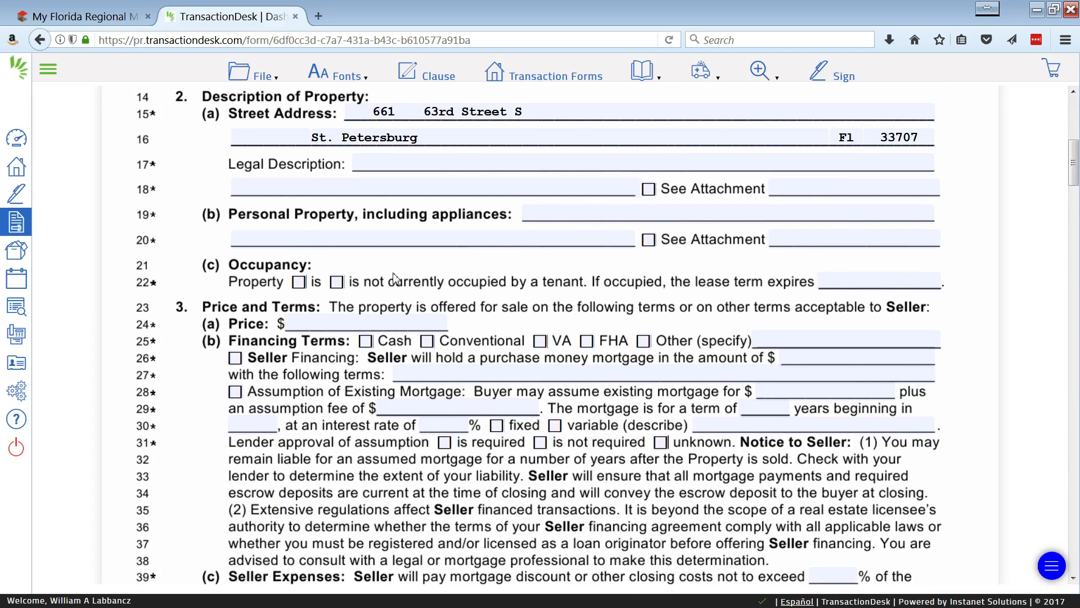
scroll(394, 278, down, 3)
scroll(413, 290, up, 3)
scroll(414, 290, down, 18)
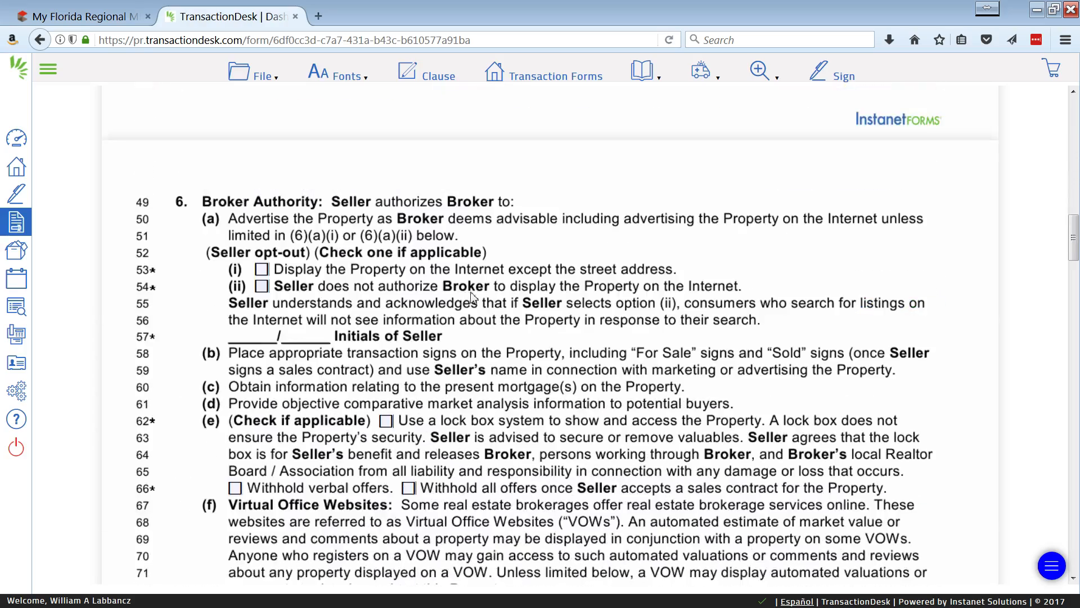
scroll(478, 299, down, 20)
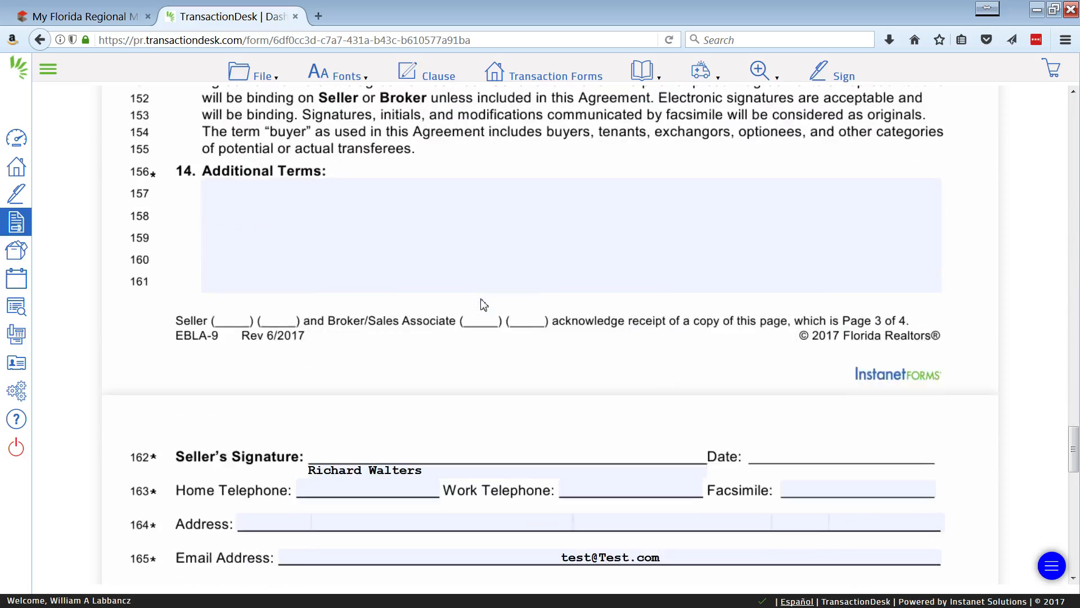
Start printing the Exclusive Brokerage Listing Agreement and allow its blocked print pop-up to open.
scroll(483, 305, up, 4)
scroll(483, 302, up, 20)
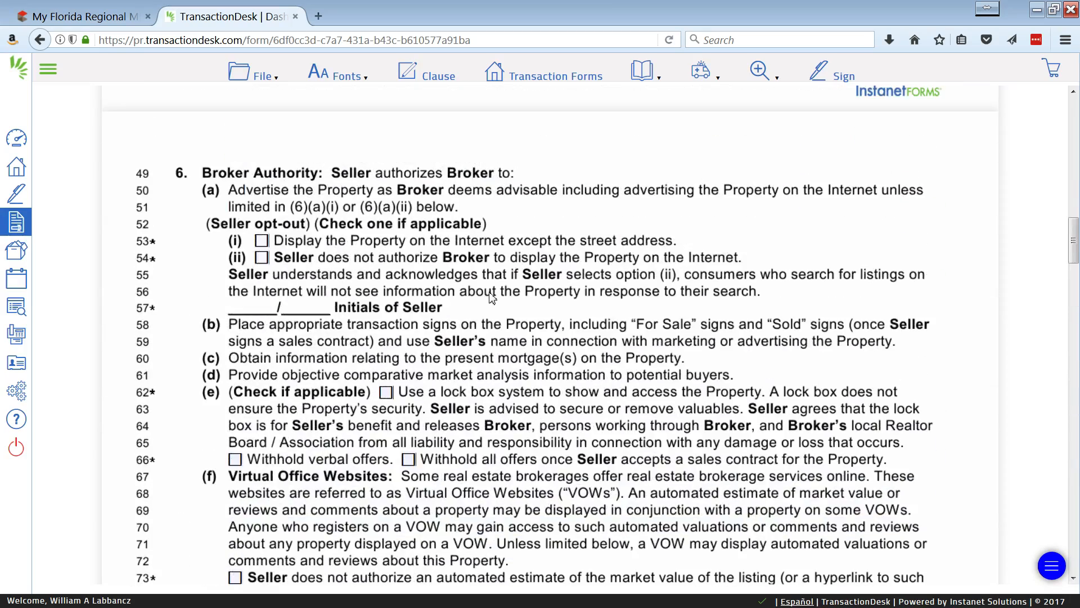
scroll(493, 298, up, 15)
click(274, 76)
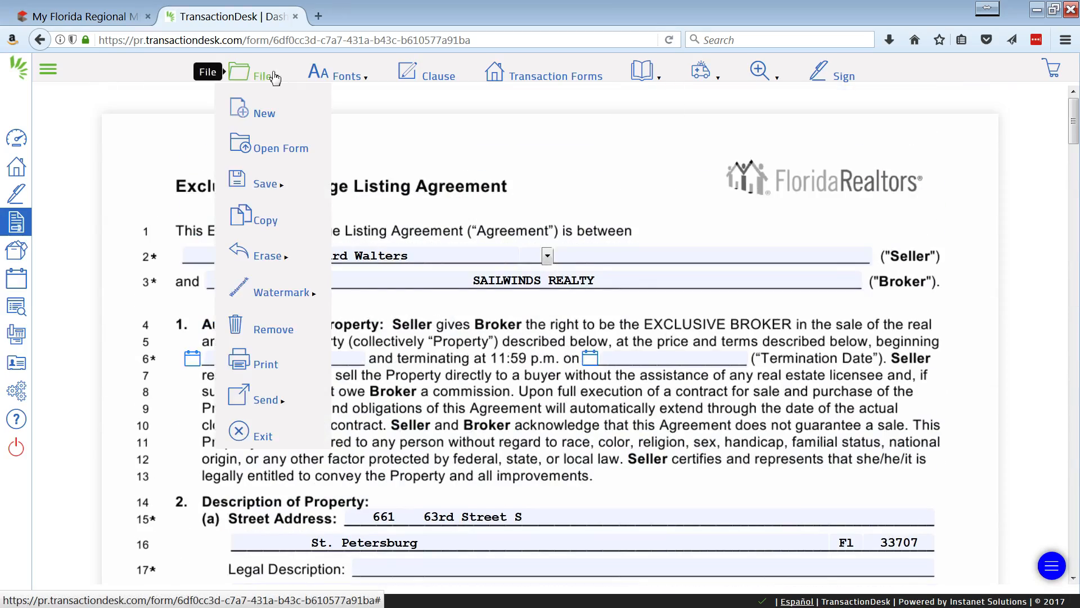
mouse_move(265, 184)
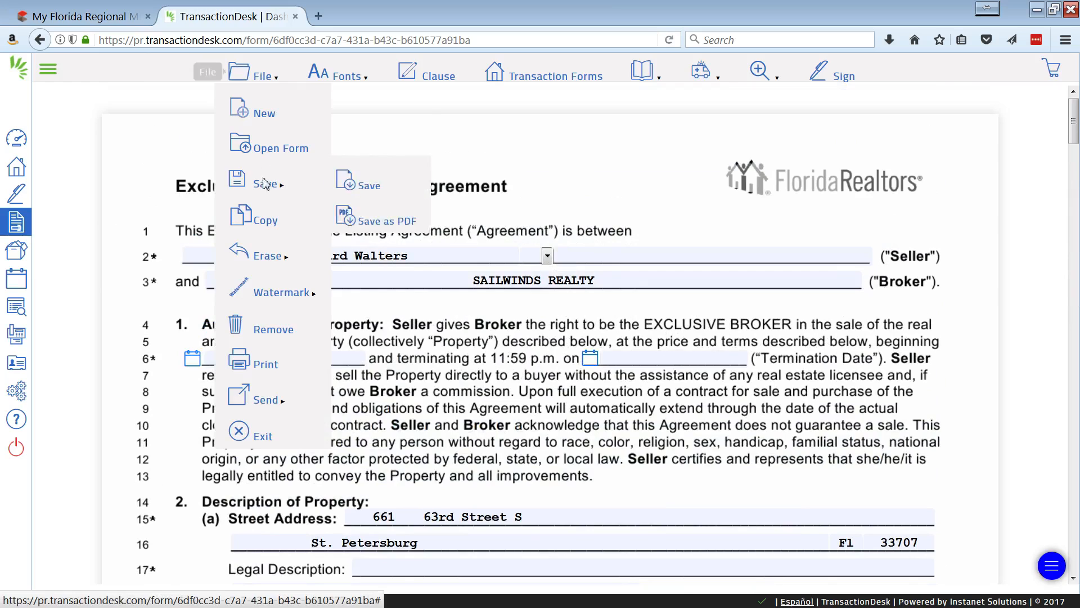
click(265, 369)
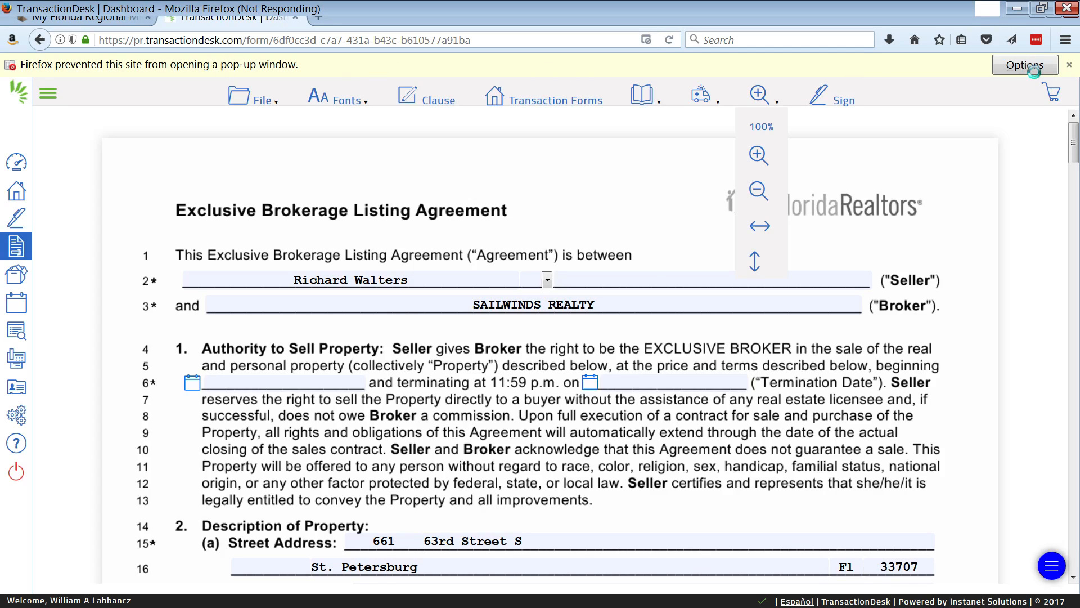
click(1034, 70)
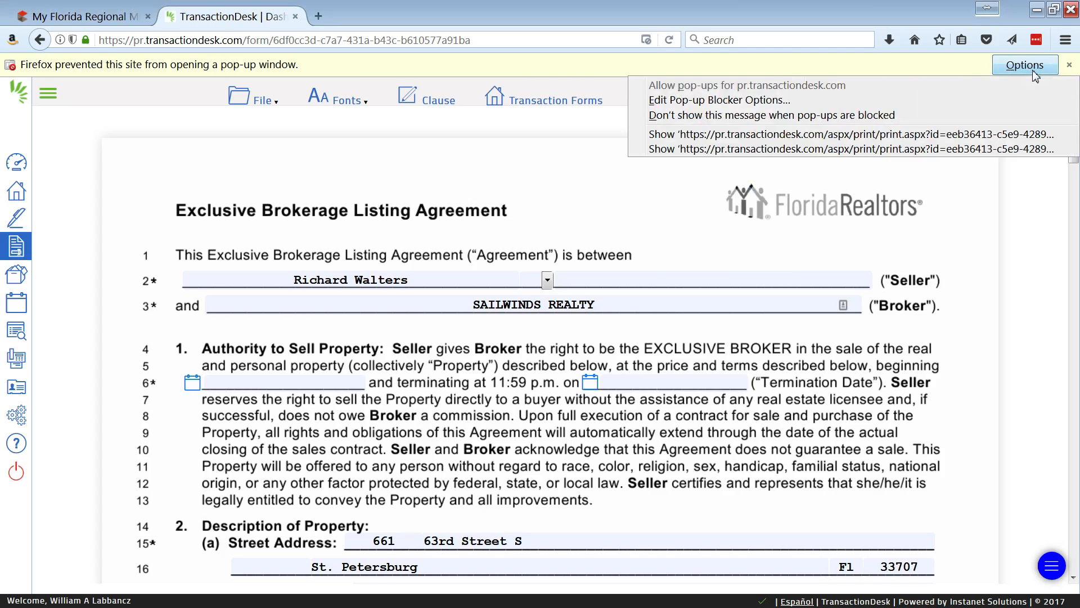
click(706, 135)
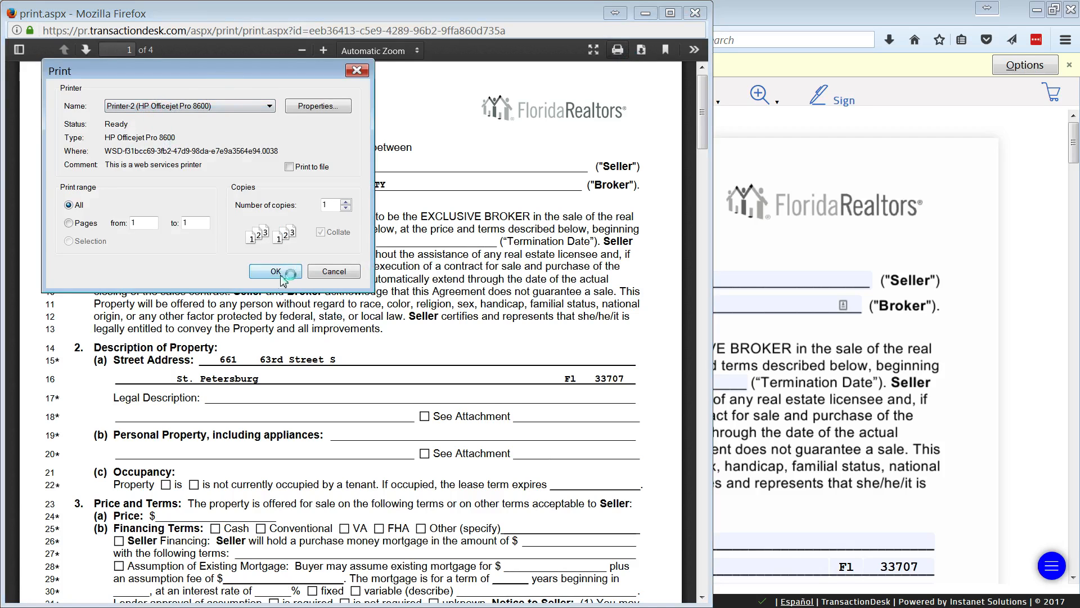
Cancel the print job, close its preview window and exit the listing agreement to the transaction's forms.
click(346, 273)
click(695, 13)
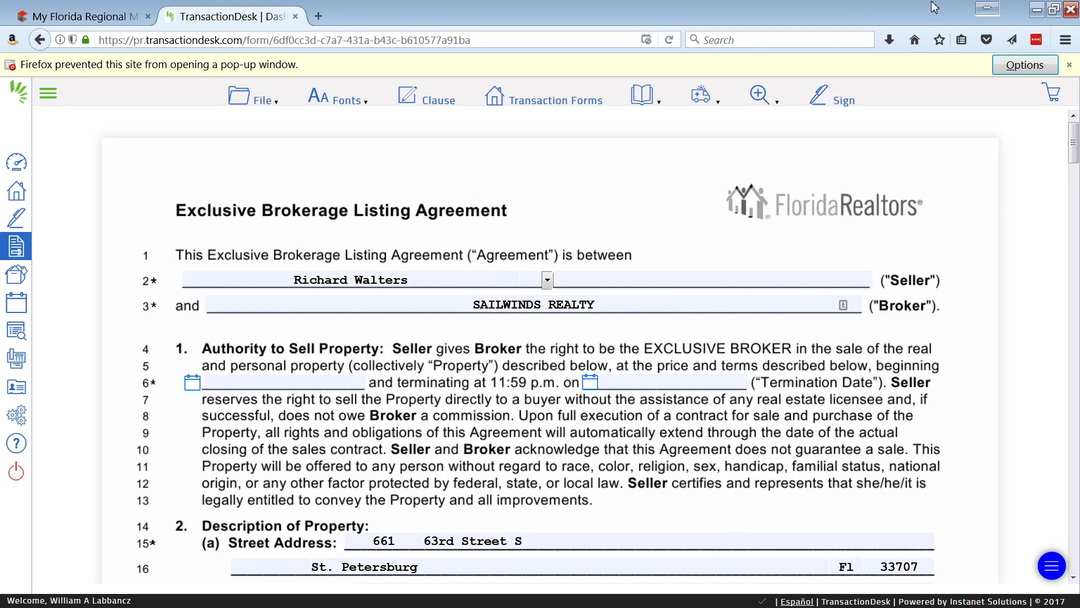
click(1070, 65)
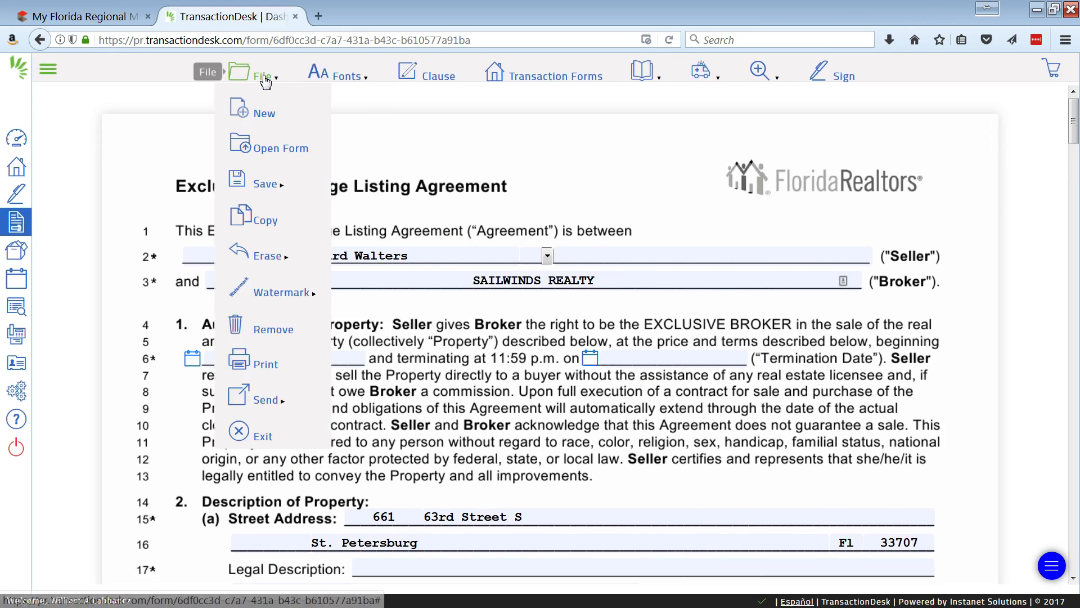
mouse_move(264, 74)
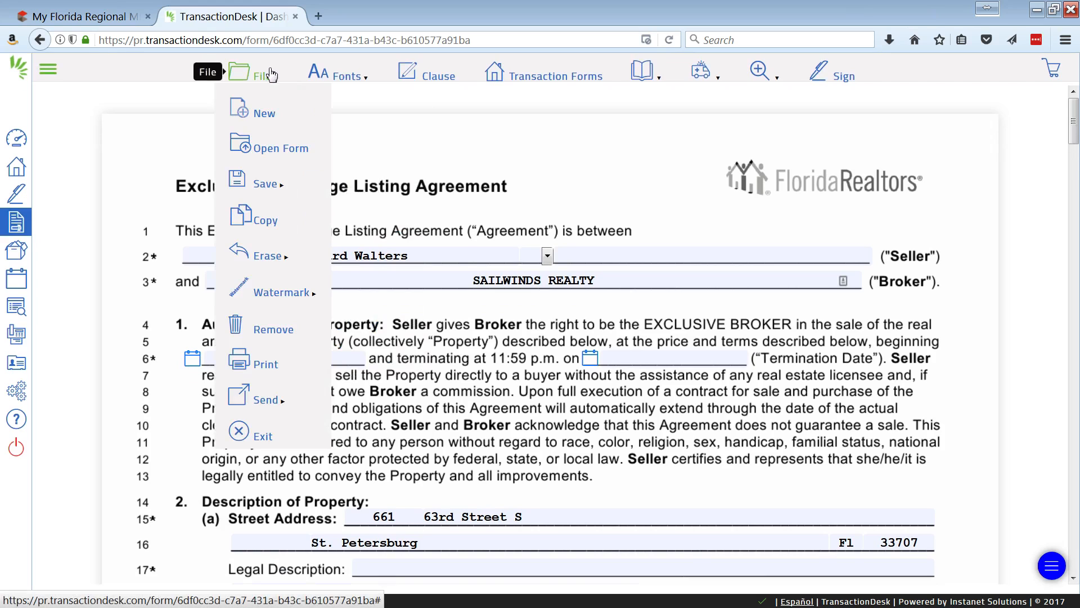
click(269, 445)
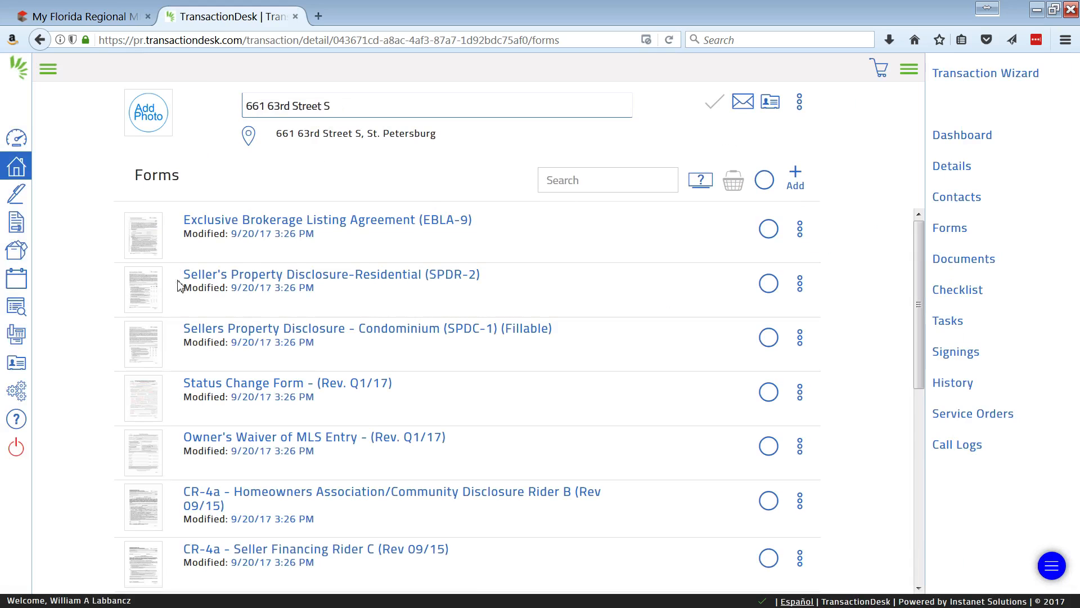
Open the Seller's Property Disclosure-Residential (SPDR-2) from the transaction's forms and start printing it.
click(243, 281)
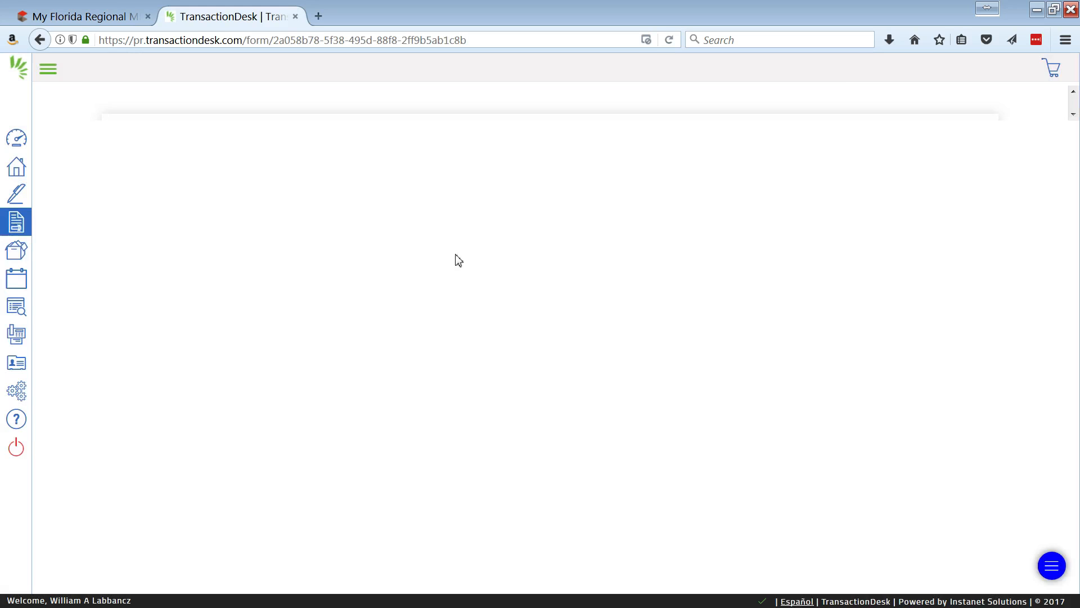
click(263, 74)
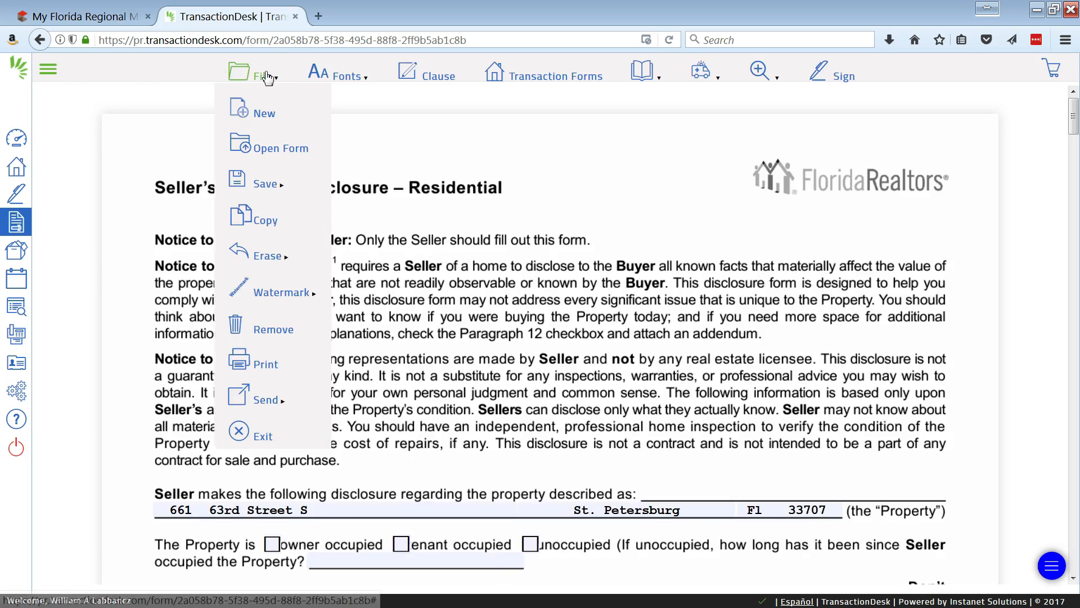
click(268, 366)
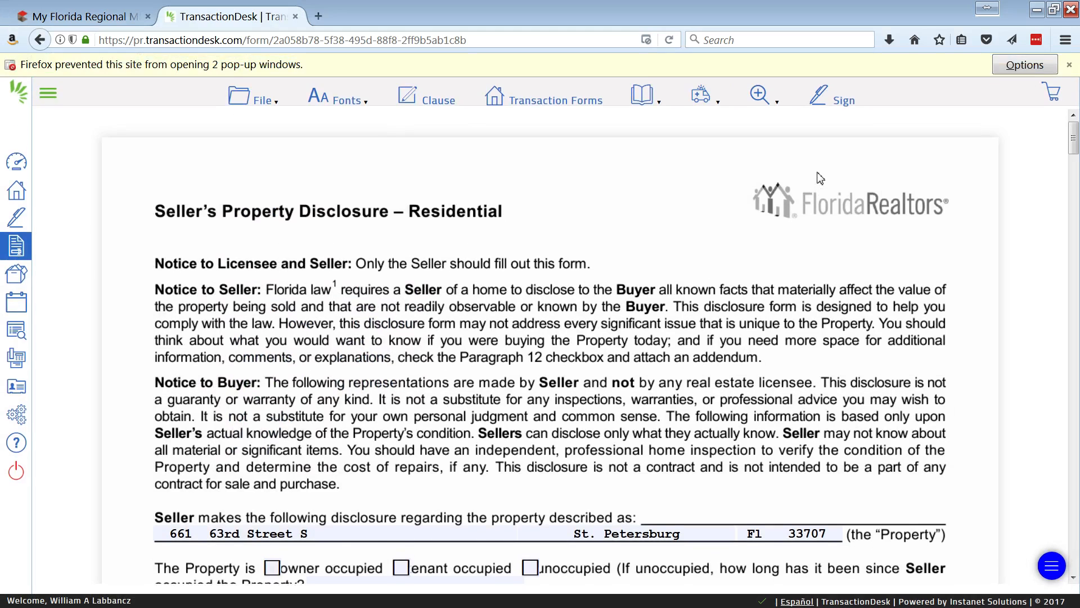
click(1020, 66)
click(732, 135)
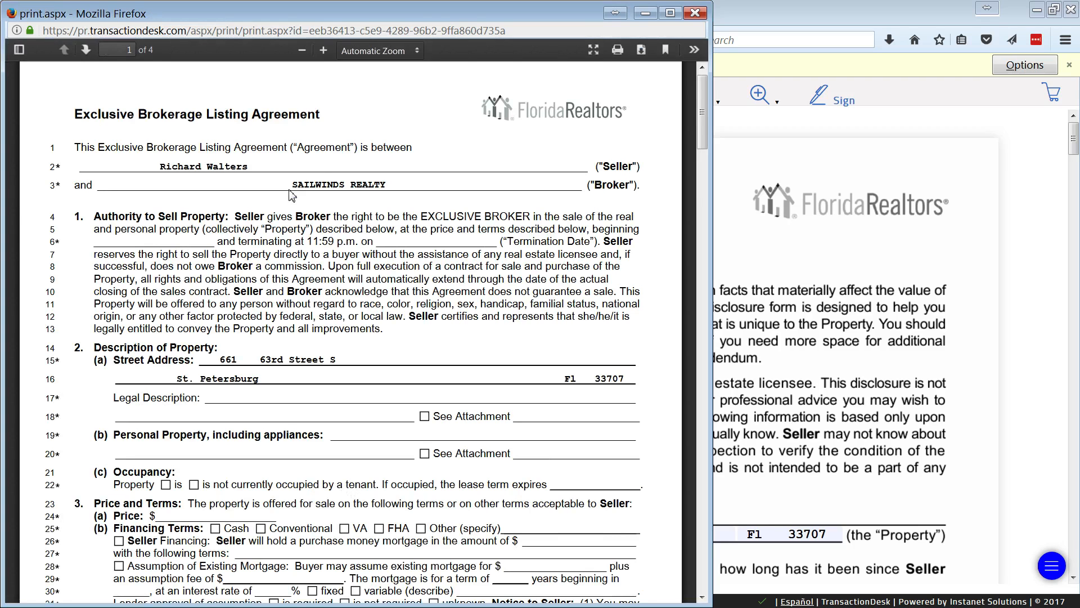
click(695, 12)
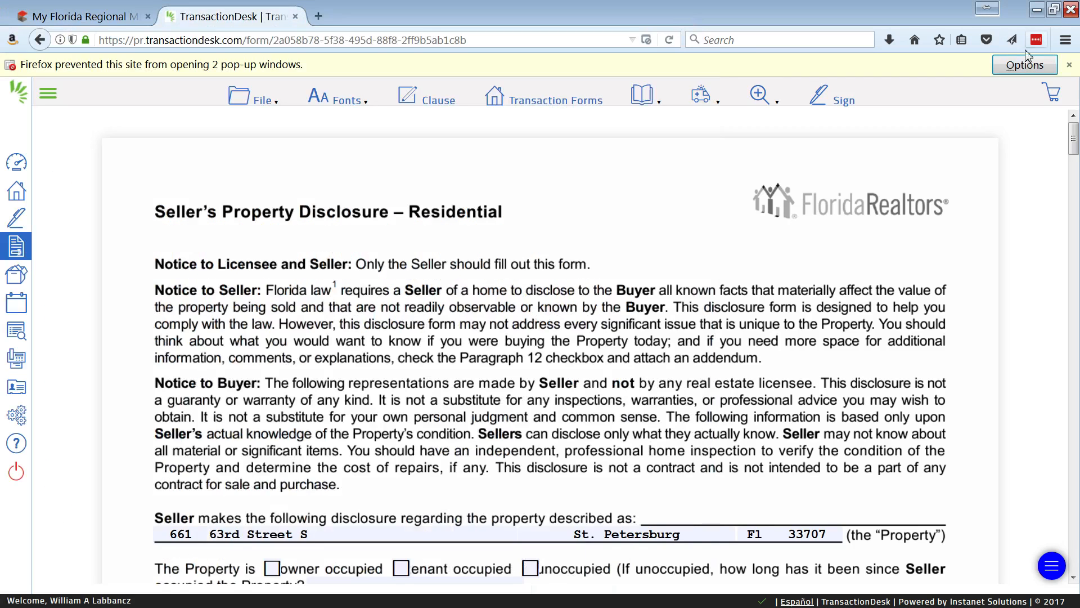
Show the blocked print pop-up for the Seller's Property Disclosure and look over its preview.
click(1025, 65)
click(810, 149)
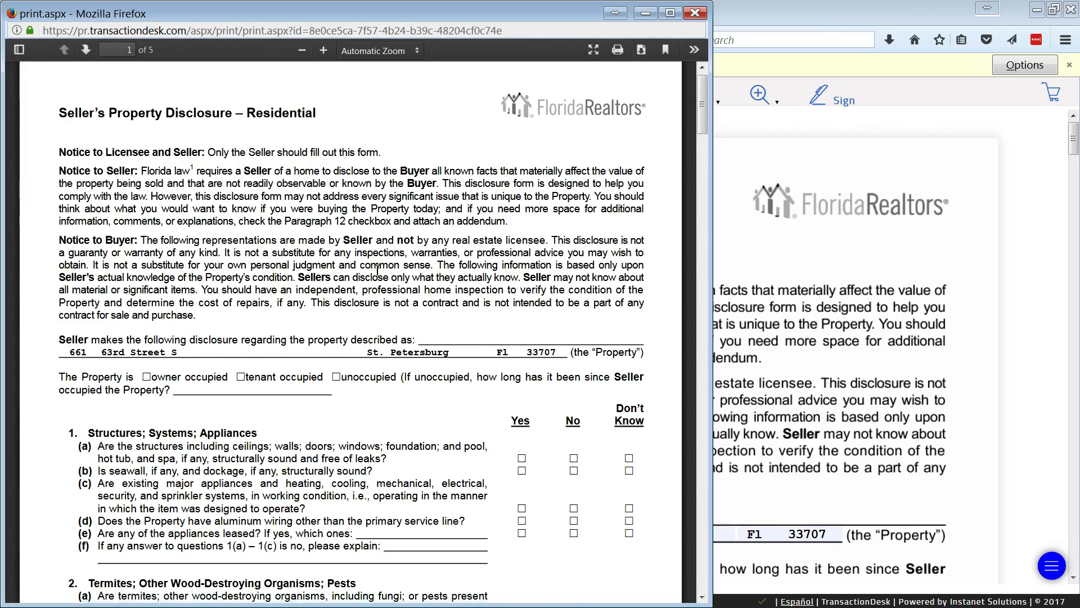
scroll(377, 270, down, 8)
scroll(371, 279, up, 8)
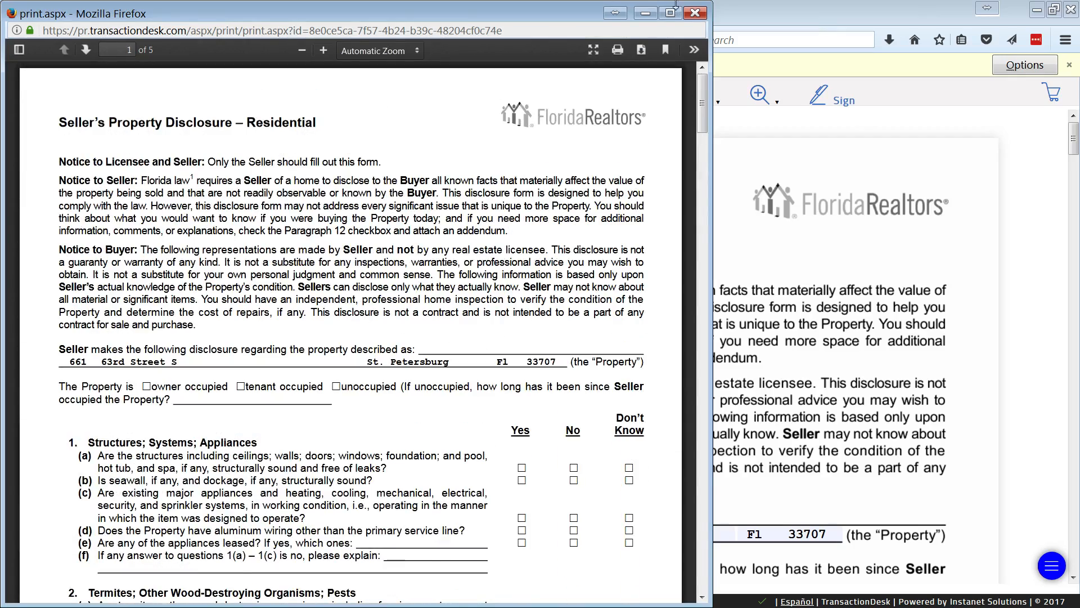
Bring up the print dialog for the disclosure preview, cancel it and close the preview window.
click(617, 51)
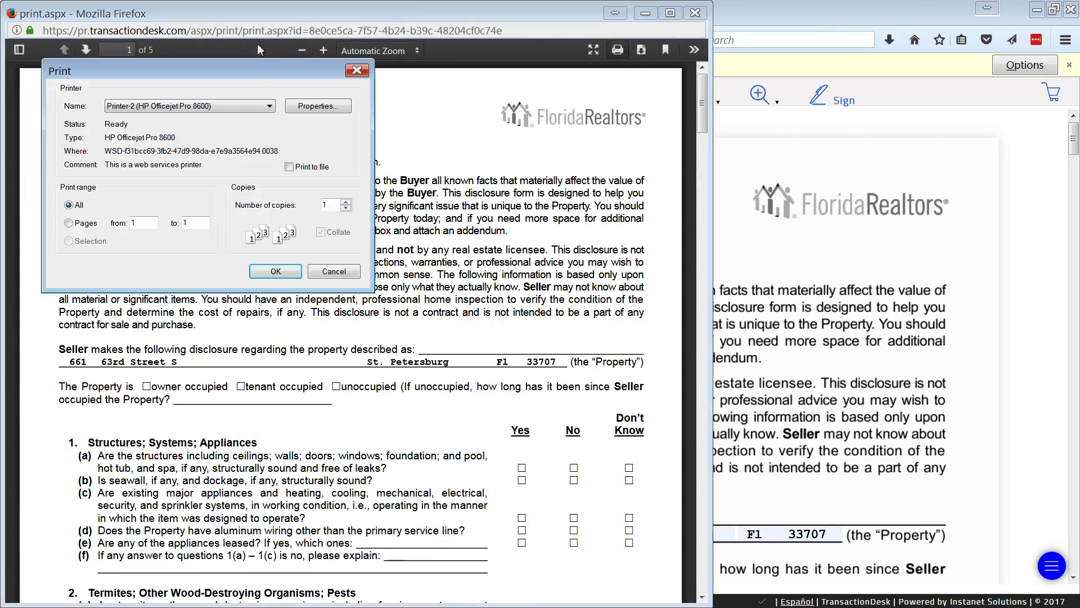
click(345, 273)
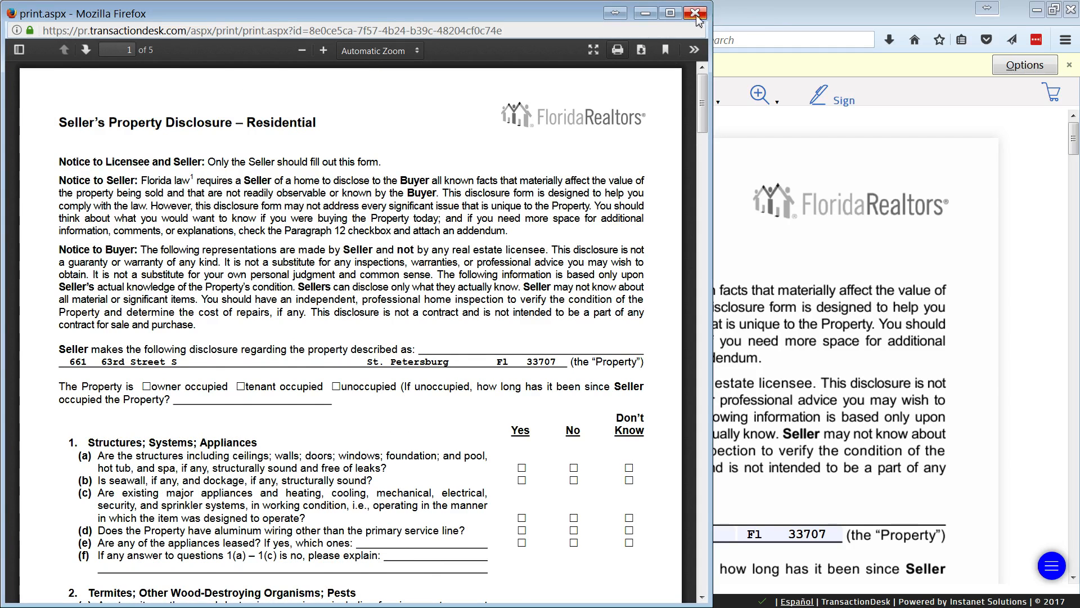
click(695, 13)
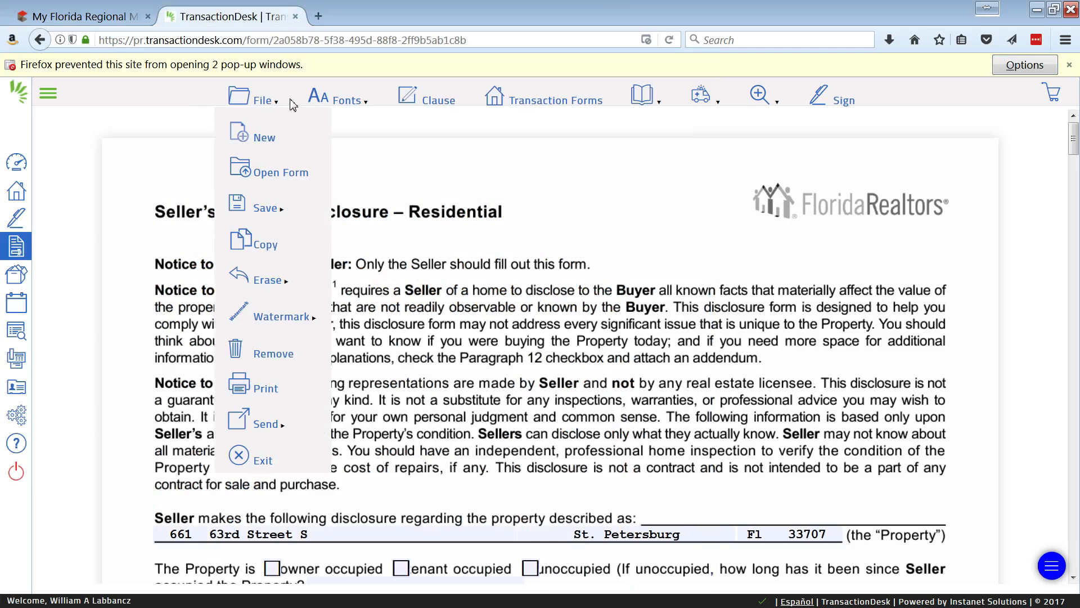